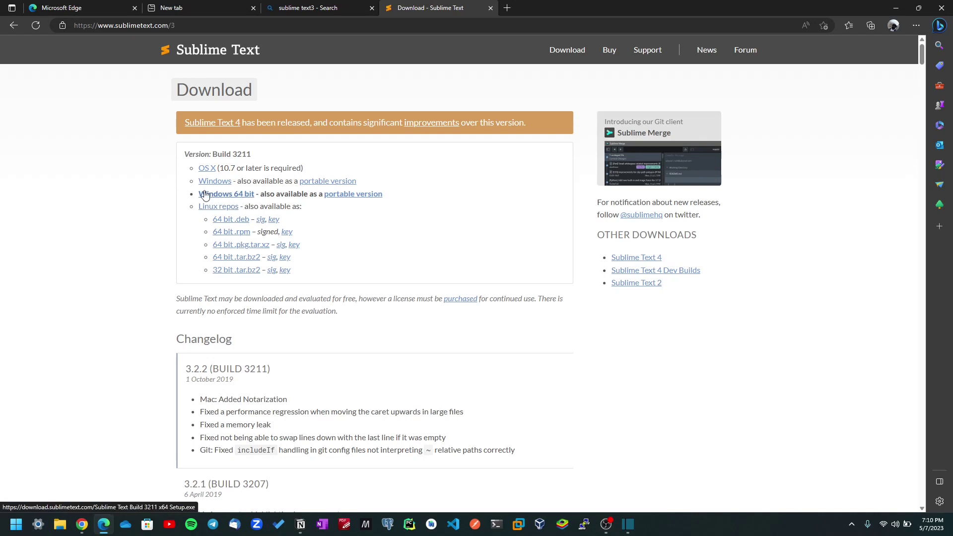
Step: Download and run the Windows 64 bit Sublime Text 3 Build 3211 installer, keeping the default destination folder
left_click(237, 198)
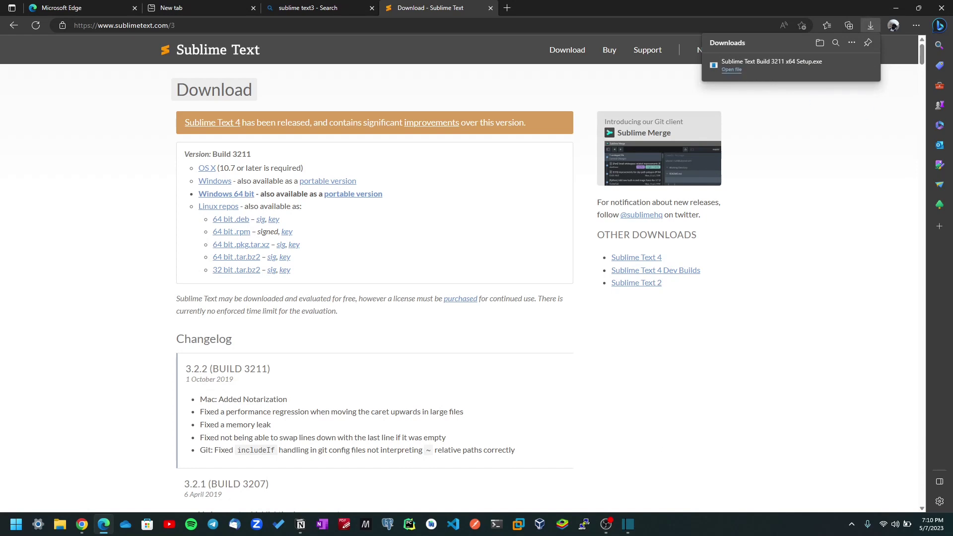
left_click(729, 72)
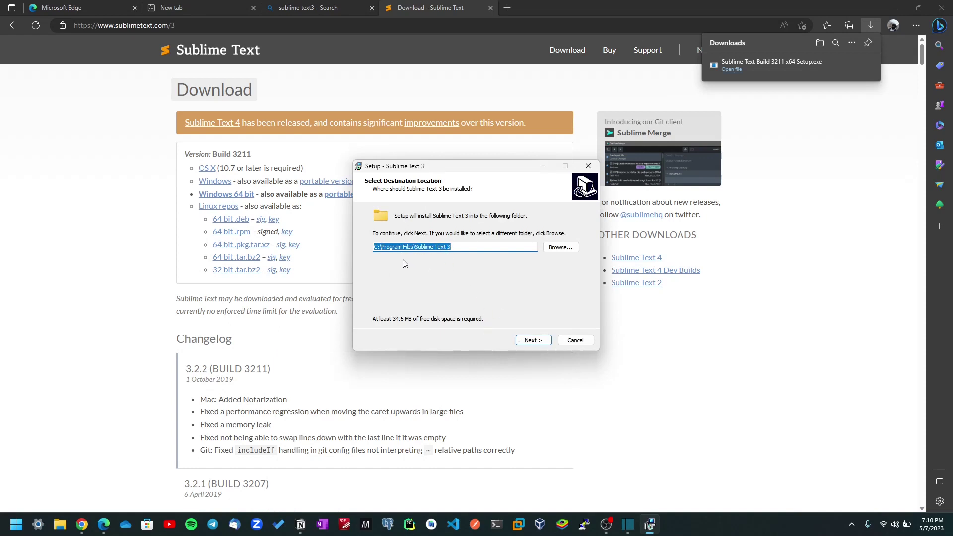
left_click(538, 344)
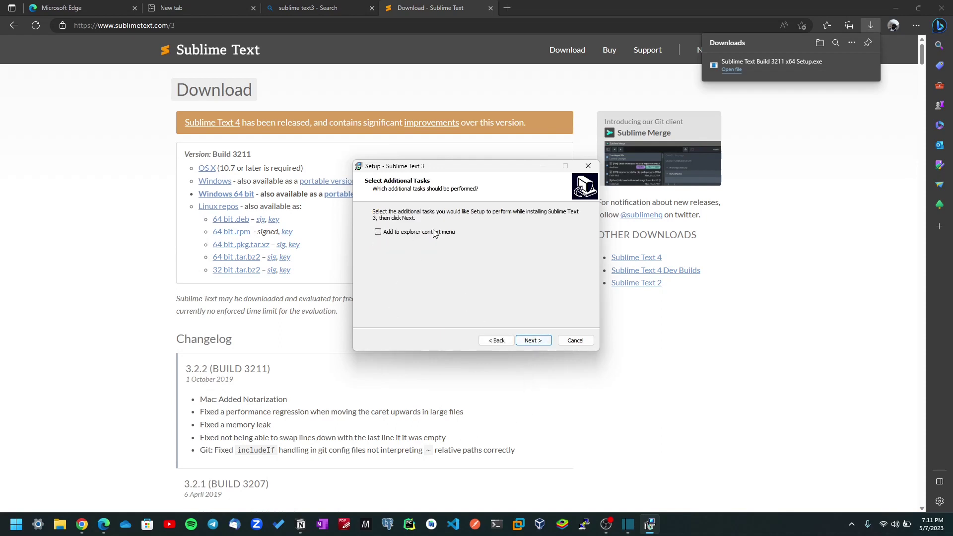
Step: Reveal the desktop and examine the full context options offered for the desktop background and the MULTILEVEL MASTER folder
left_click(904, 7)
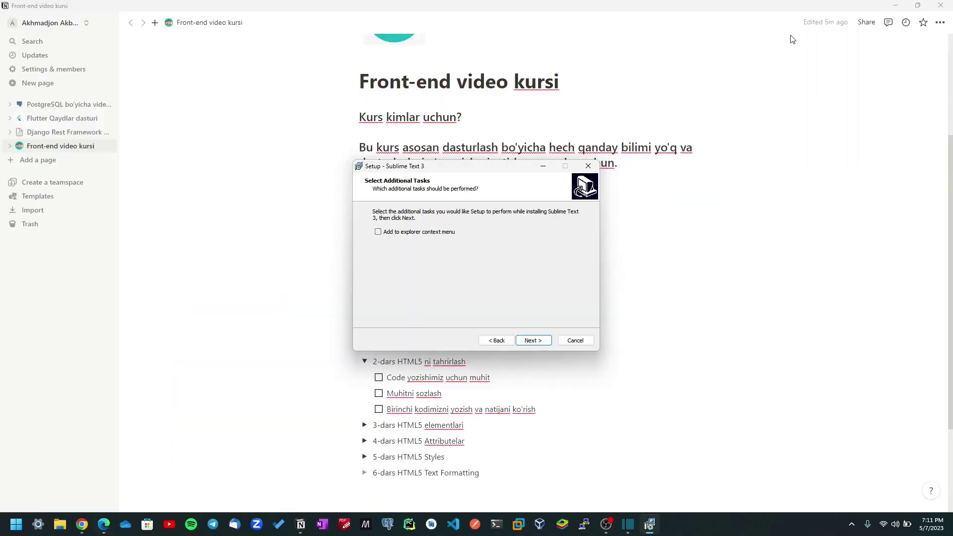
left_click(894, 6)
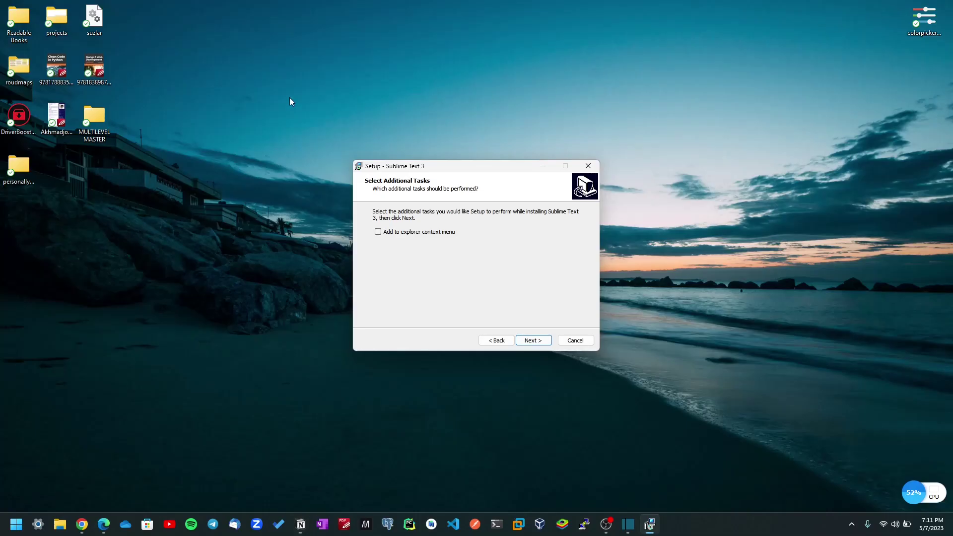
right_click(171, 87)
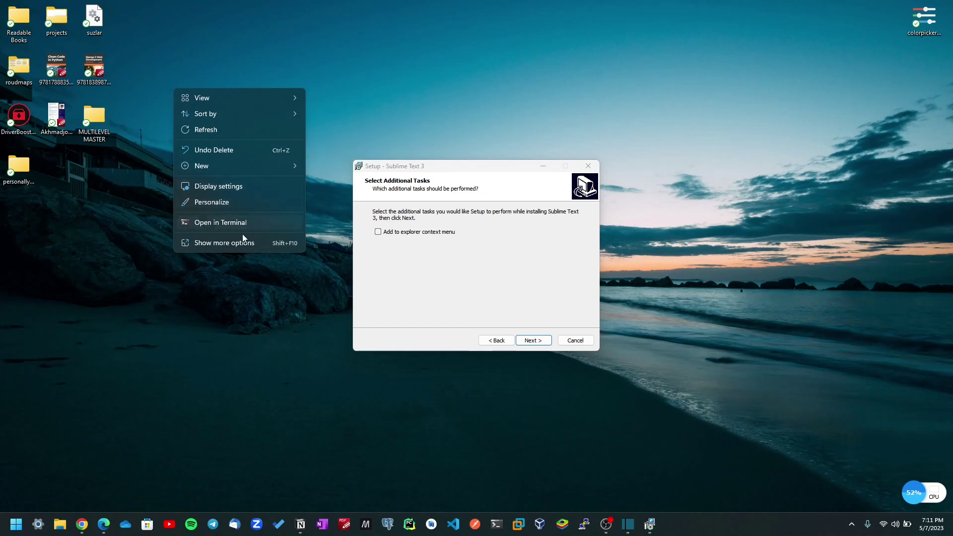
left_click(218, 245)
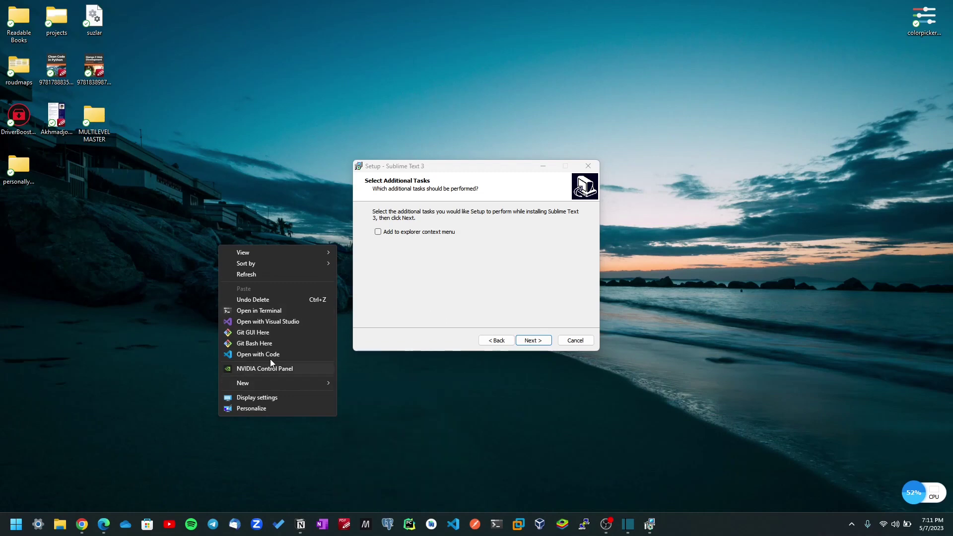
left_click(91, 110)
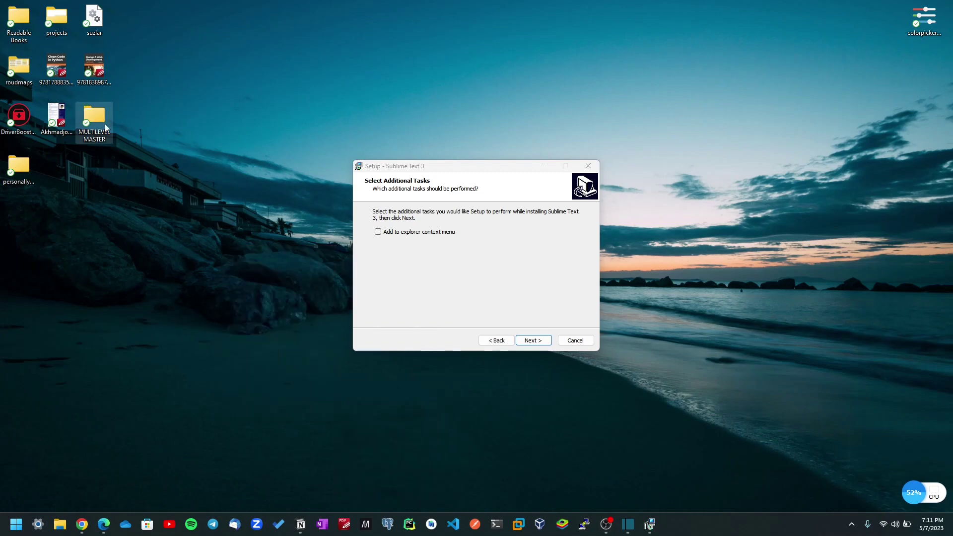
right_click(106, 127)
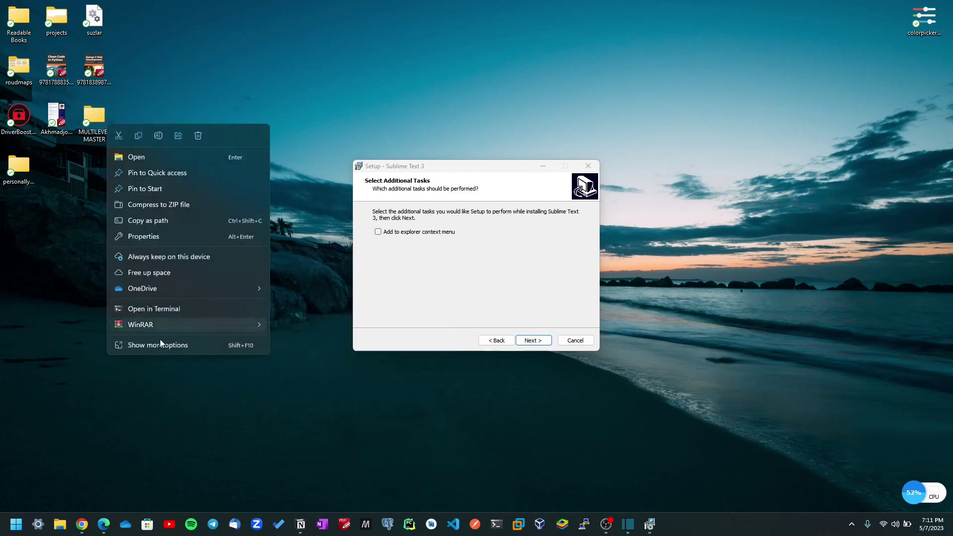
left_click(166, 353)
key("shift+F10")
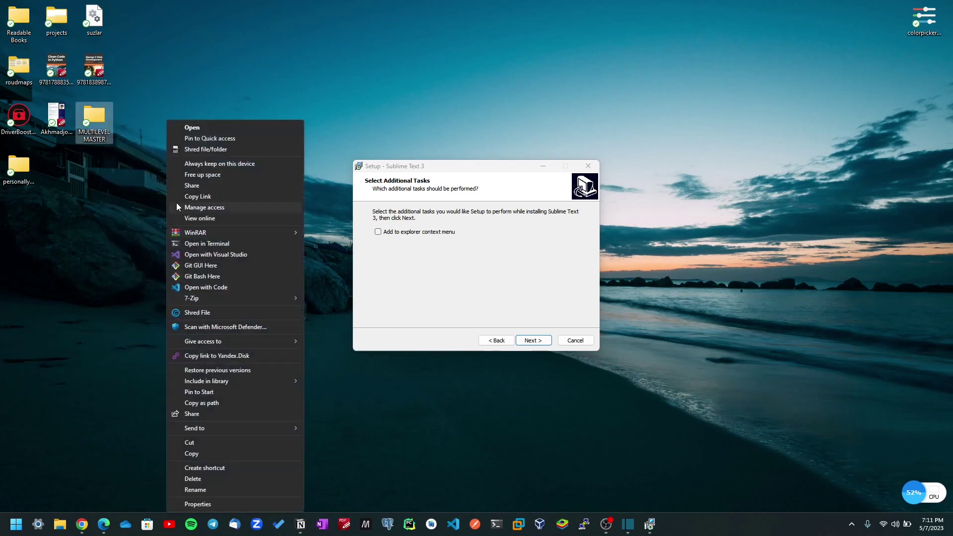
left_click(115, 320)
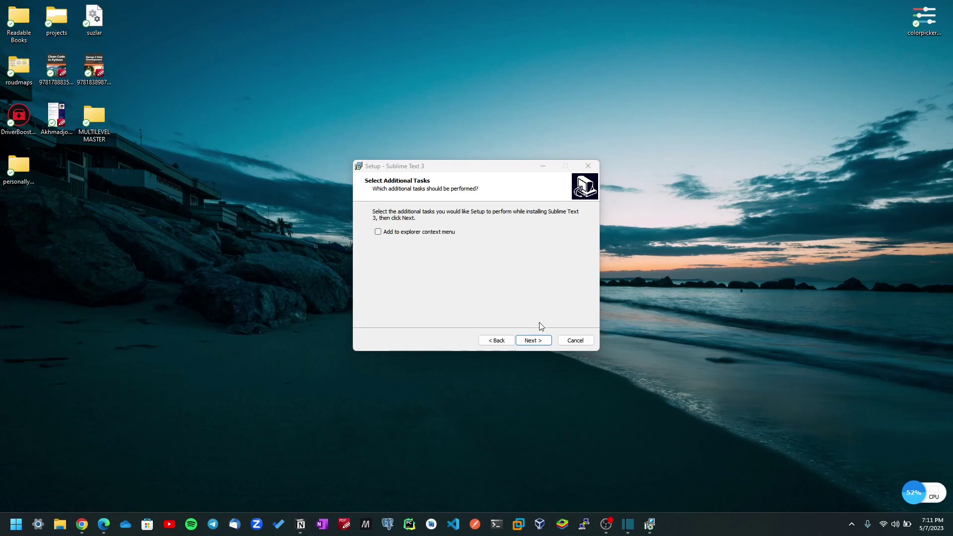
Step: Enable Add to explorer context menu, install Sublime Text 3 and finish the setup wizard
left_click(393, 233)
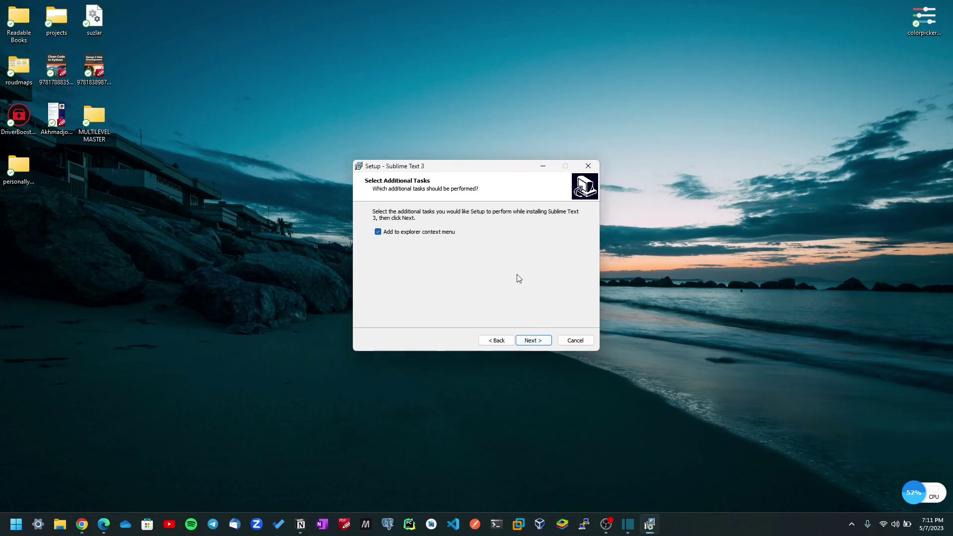
left_click(534, 341)
left_click(530, 342)
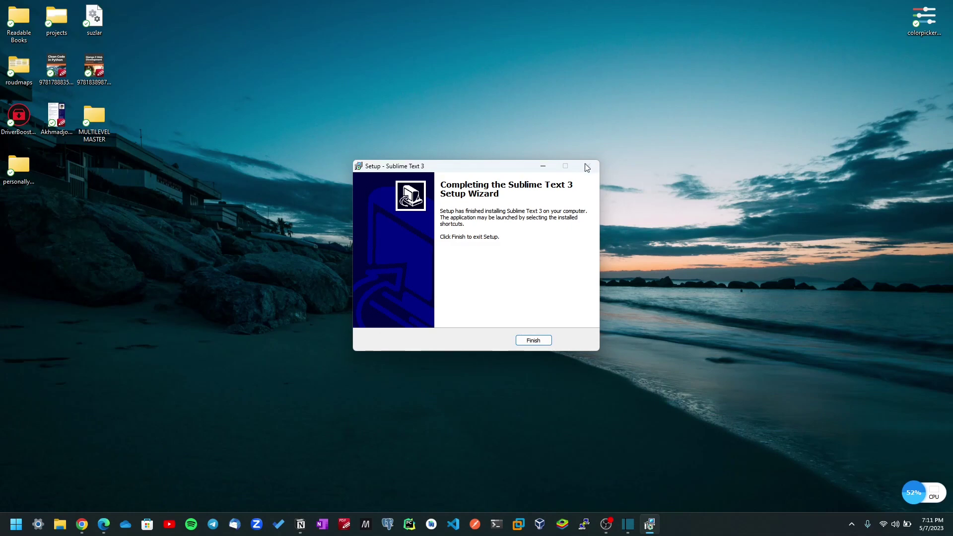
left_click(532, 342)
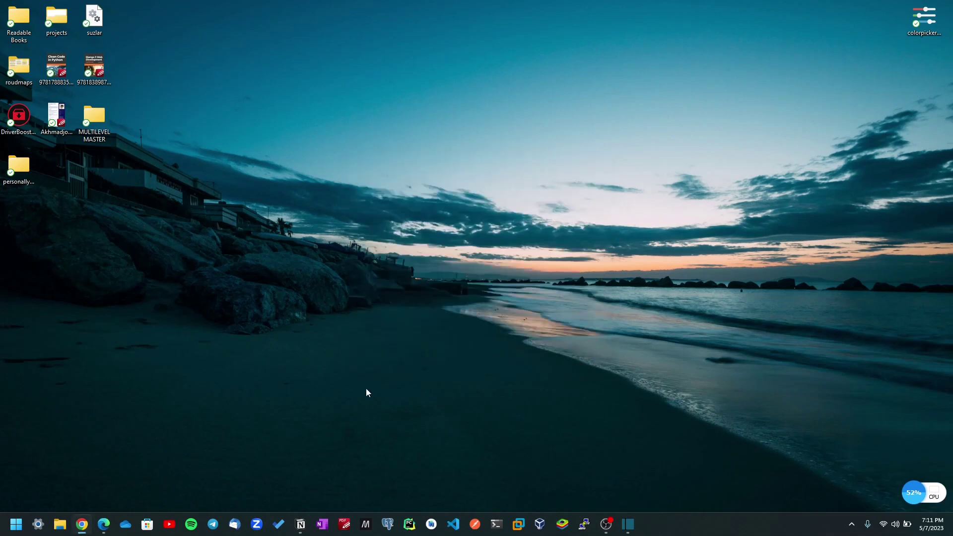
Step: Launch Sublime Text 3, then move its window toward the middle of the desktop and enlarge it
left_click(20, 525)
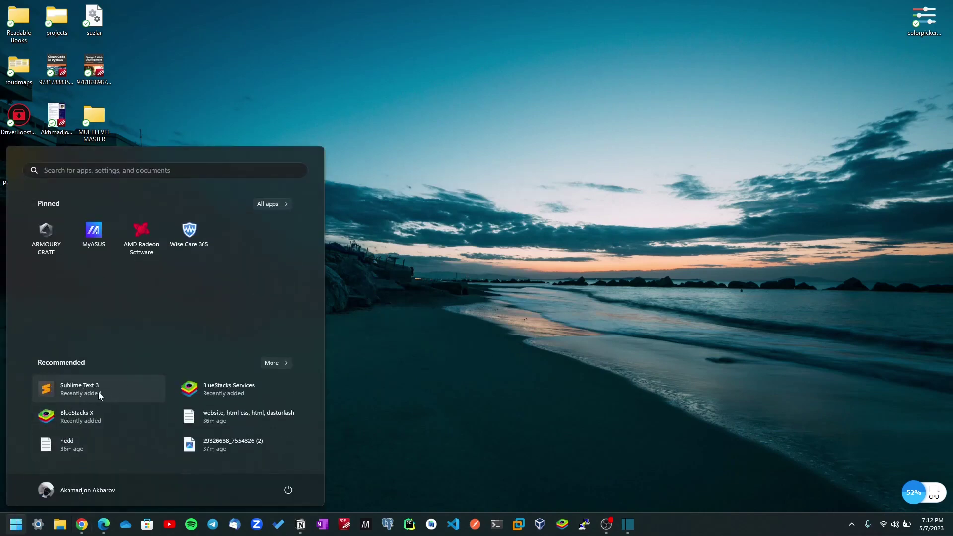
left_click(115, 388)
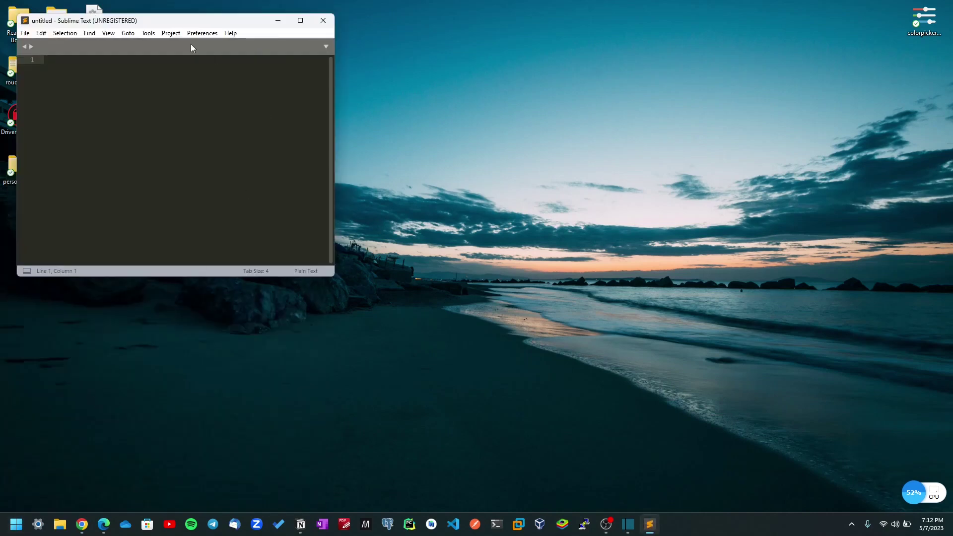
left_click_drag(176, 25, 333, 74)
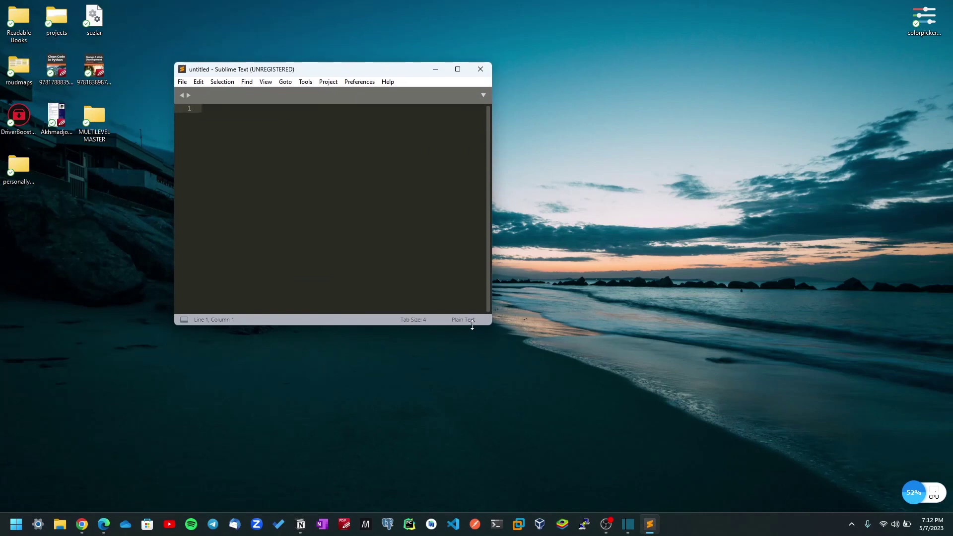
left_click_drag(490, 326, 715, 411)
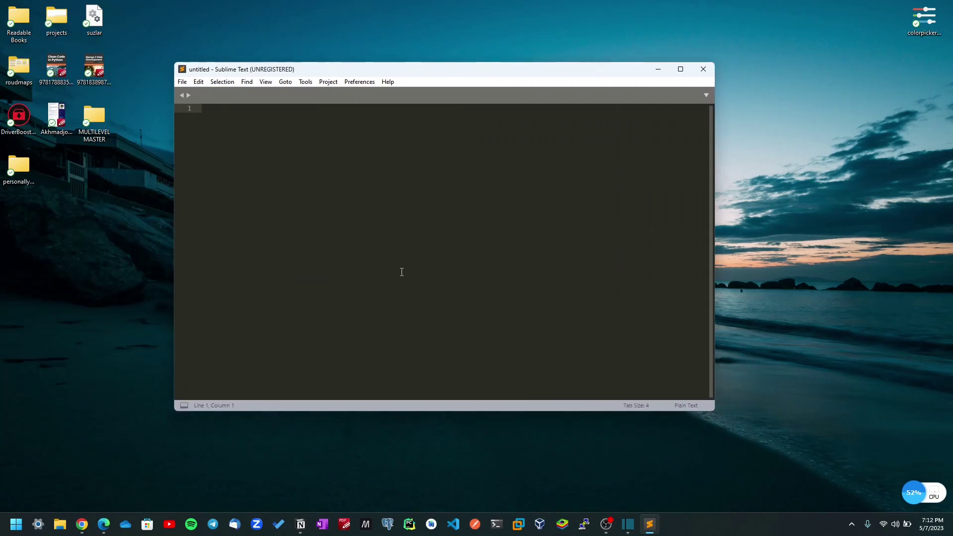
Step: Increase the editor's font size by six steps and shift the window slightly
key("ctrl+equal")
key("ctrl+equal")
key("ctrl+equal")
key("ctrl+equal")
key("ctrl+equal")
key("ctrl+equal")
left_click_drag(420, 82, 439, 90)
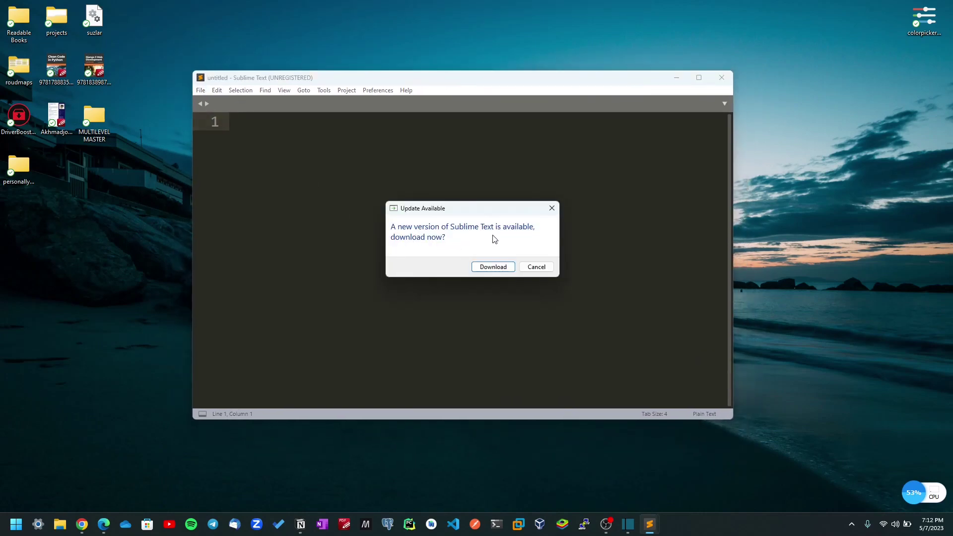
Step: Download and install the offered Sublime Text update, and start downloading the further update to version 4143
left_click(494, 267)
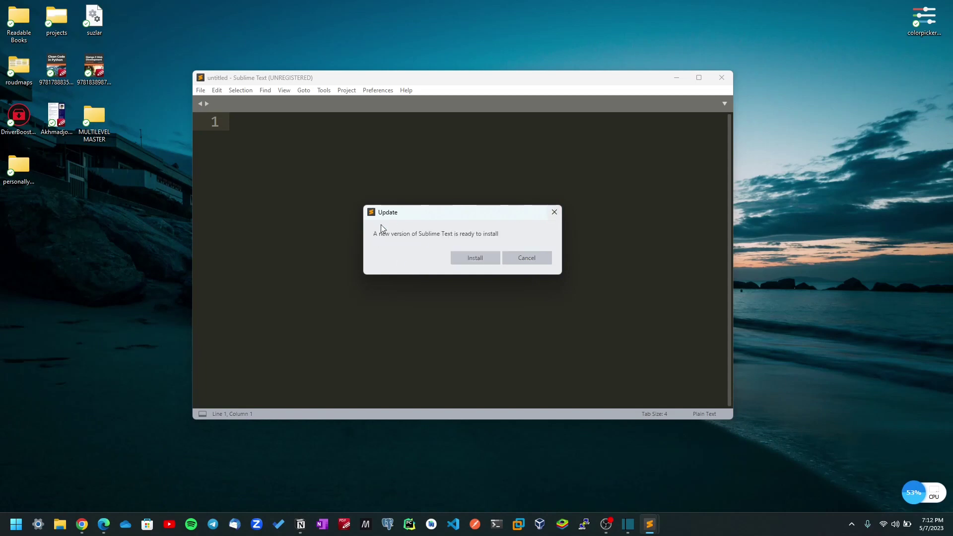
left_click(467, 258)
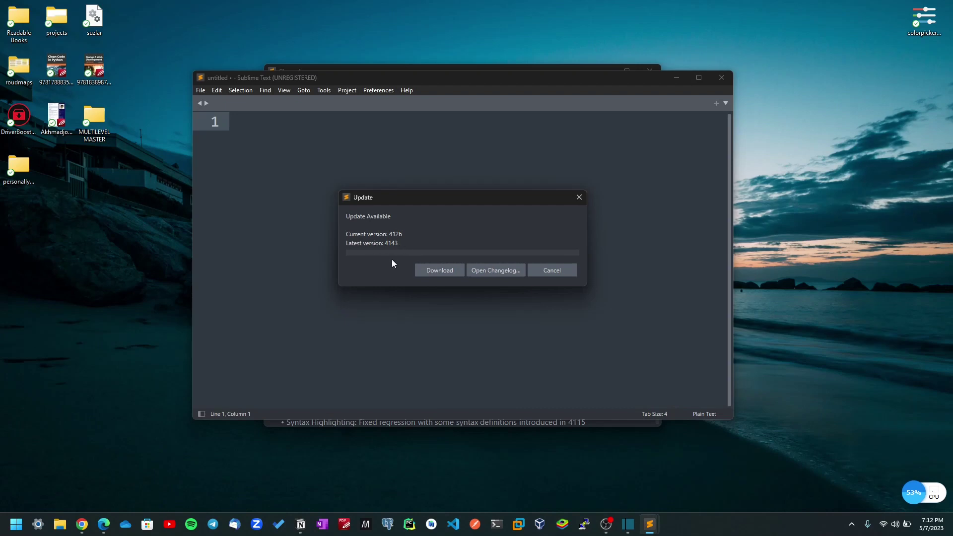
left_click(439, 271)
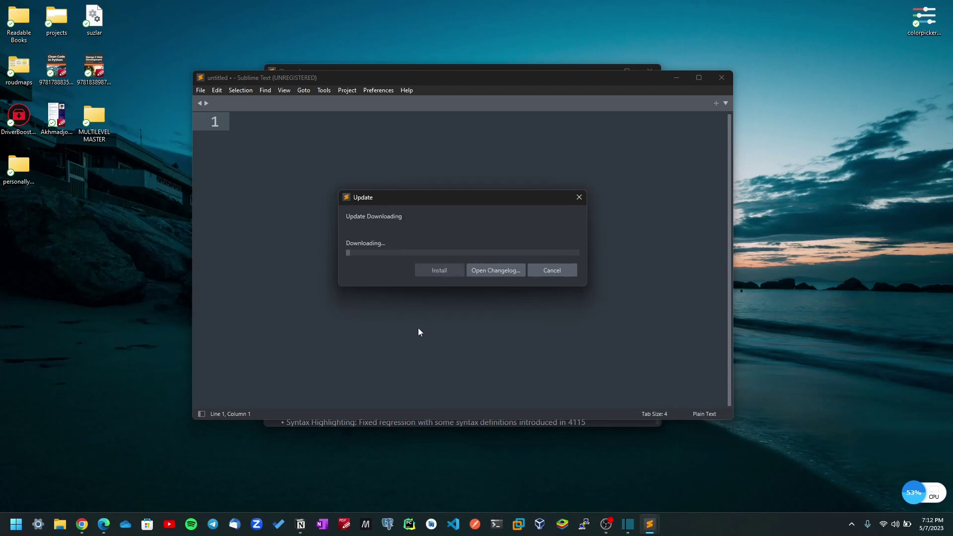
Step: Look through the Stable Channel Changelog for Build 4126 and close it
left_click(441, 424)
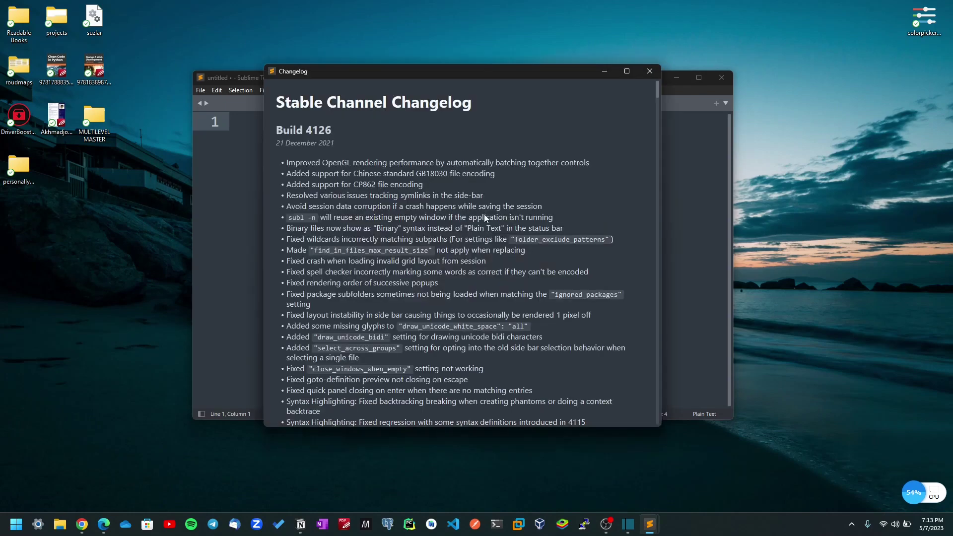
scroll(413, 202, "down", 3)
scroll(379, 254, "down", 2)
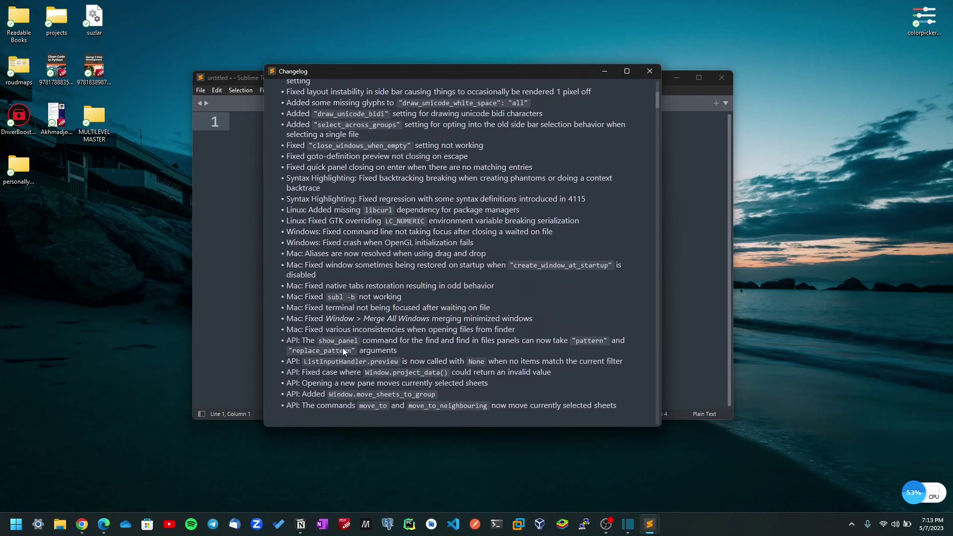
scroll(327, 197, "down", 2)
scroll(327, 197, "down", 2)
scroll(327, 199, "up", 8)
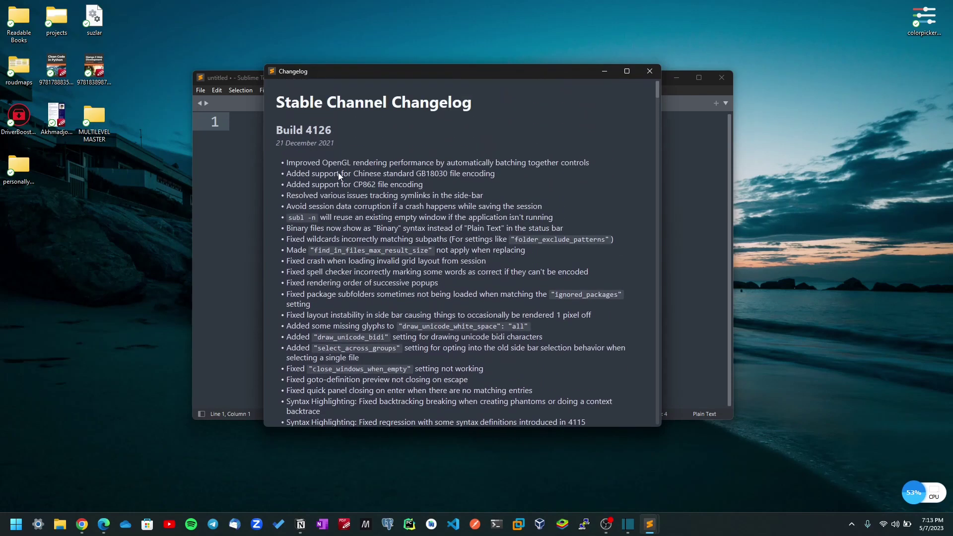
left_click_drag(492, 71, 482, 21)
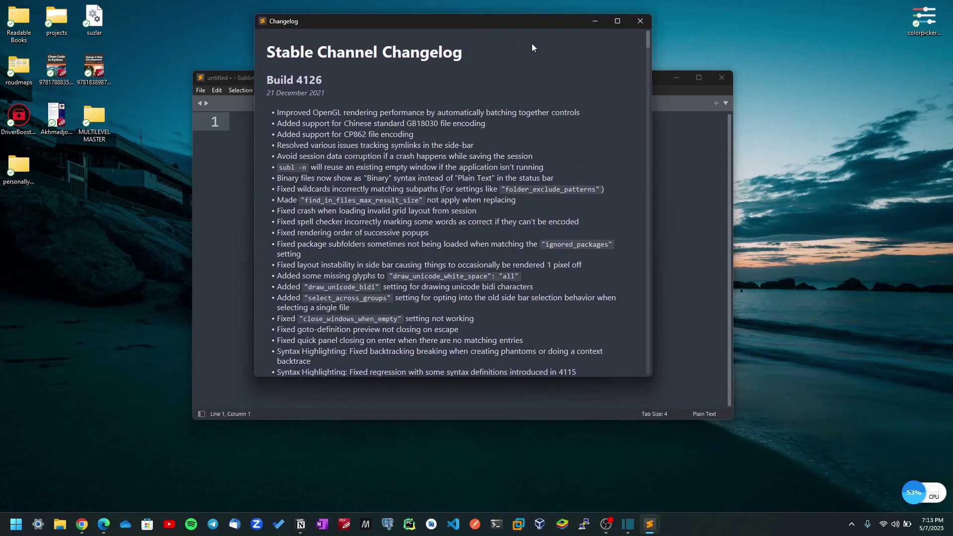
left_click(640, 21)
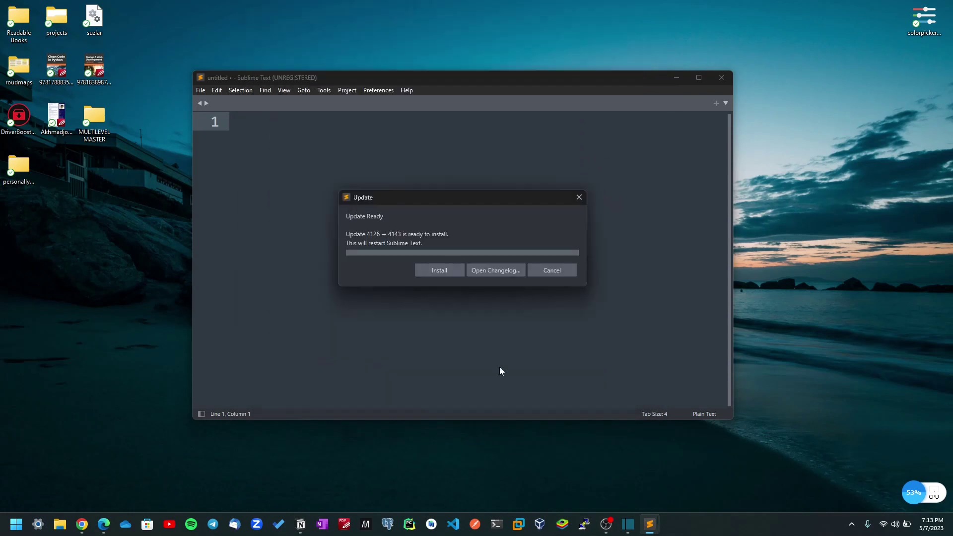
Step: Install the downloaded 4143 update, read through the new builds' entries in the Stable Channel Changelog, and close the changelog
left_click(448, 272)
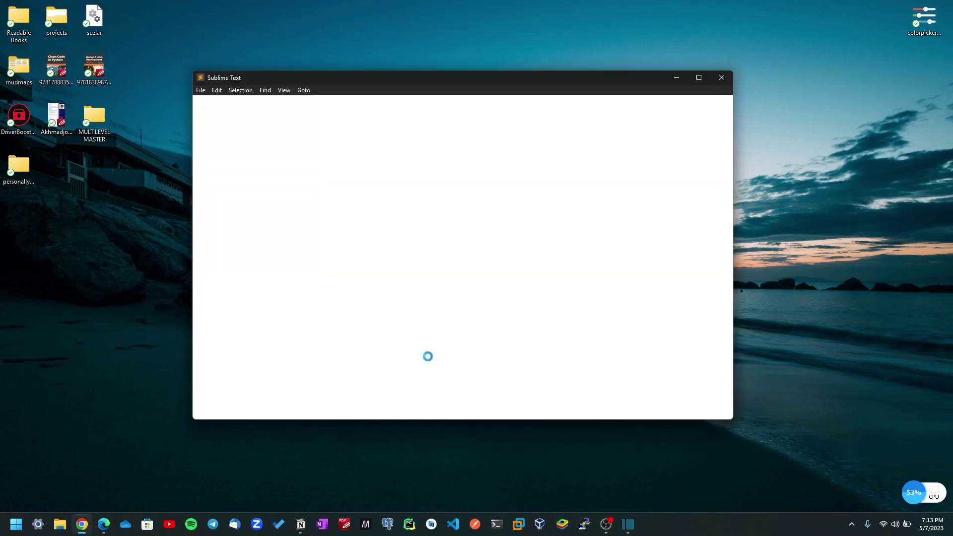
scroll(407, 220, "down", 3)
scroll(406, 216, "down", 3)
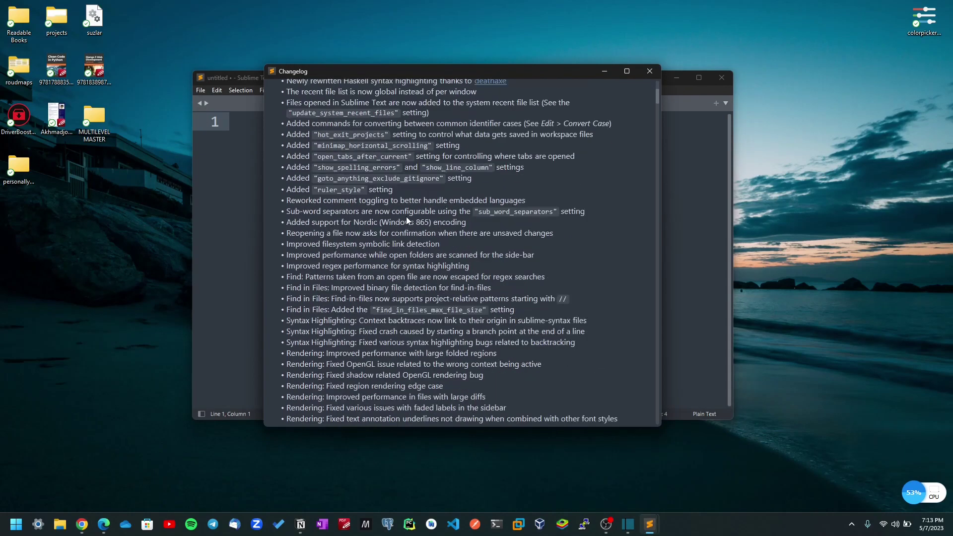
scroll(406, 217, "up", 6)
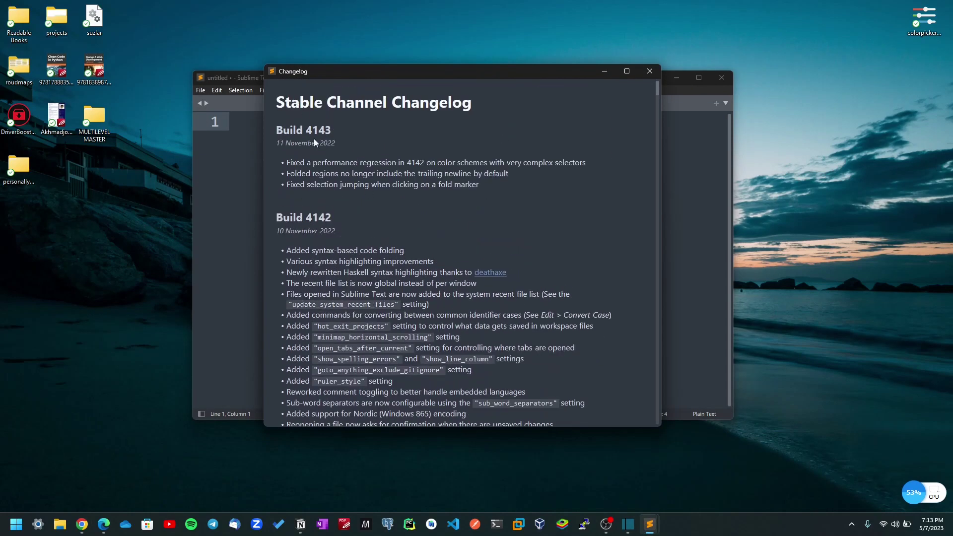
scroll(326, 263, "down", 3)
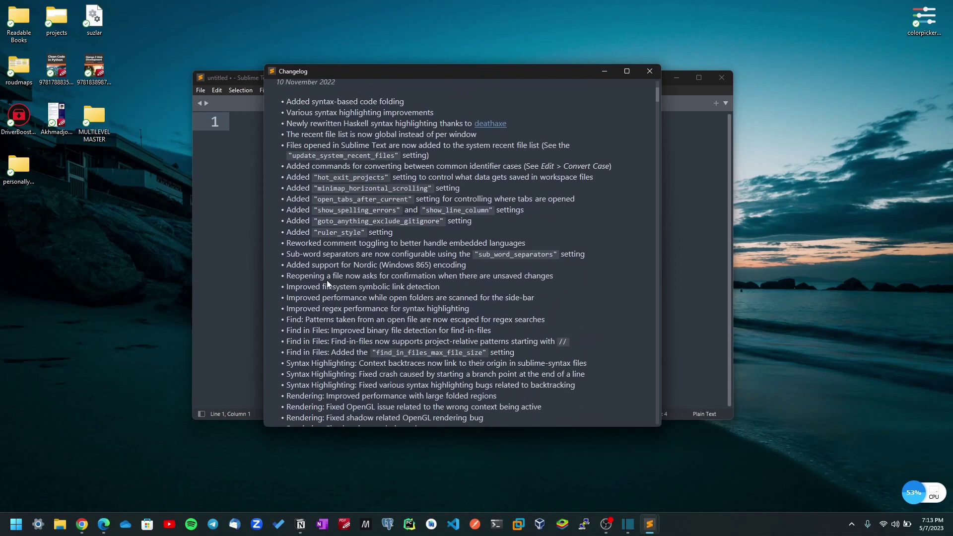
scroll(342, 313, "down", 3)
scroll(353, 338, "down", 2)
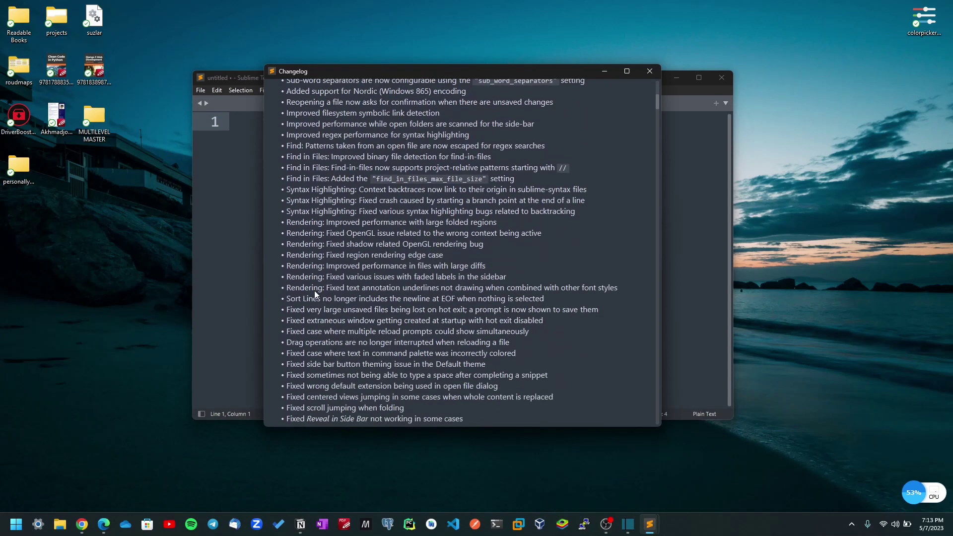
scroll(323, 258, "down", 2)
scroll(343, 278, "down", 6)
scroll(363, 293, "down", 4)
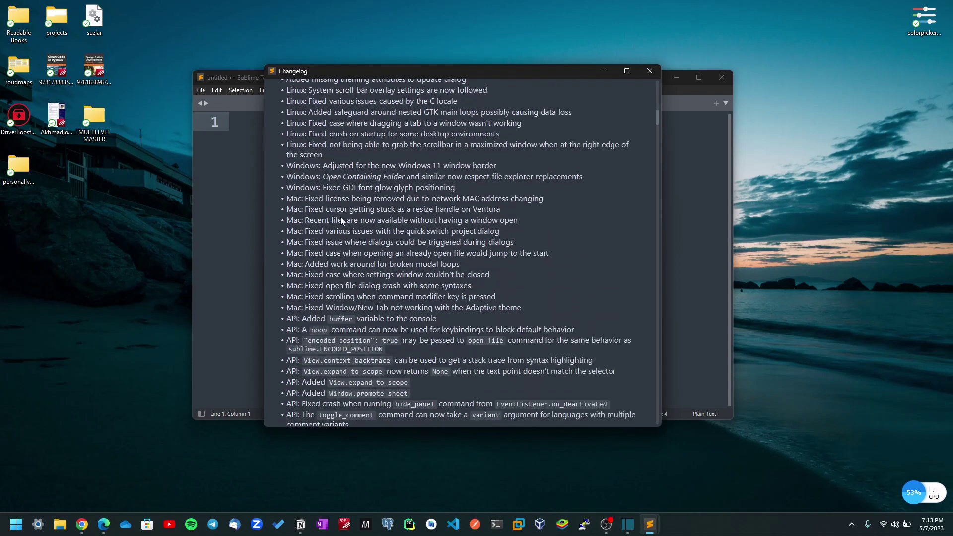
left_click(649, 71)
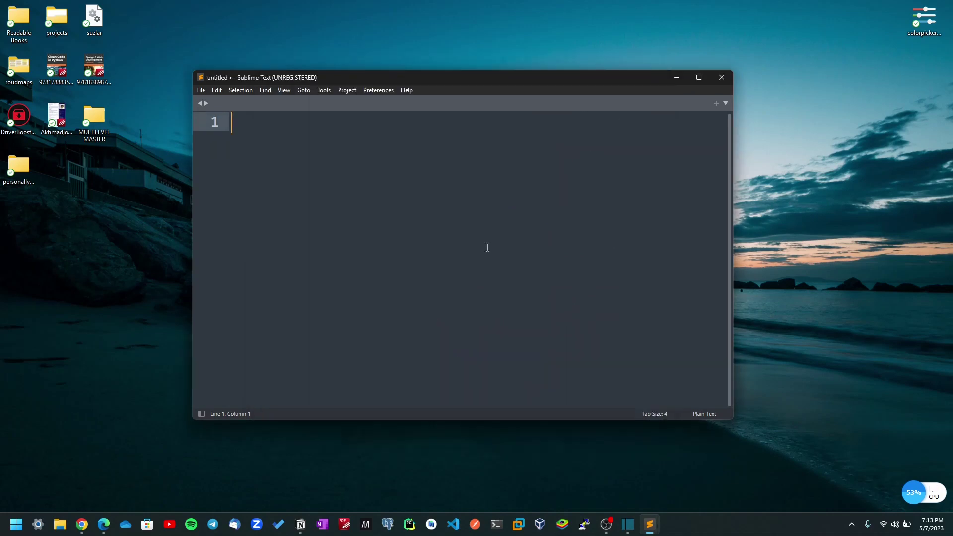
double_click(377, 75)
left_click_drag(383, 16, 436, 93)
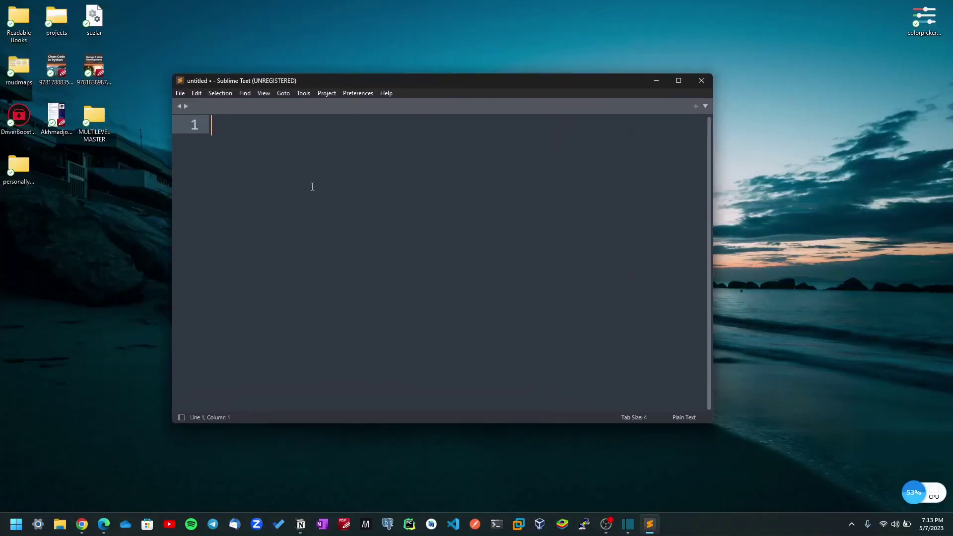
Step: Install Package Control into the editor
left_click(358, 96)
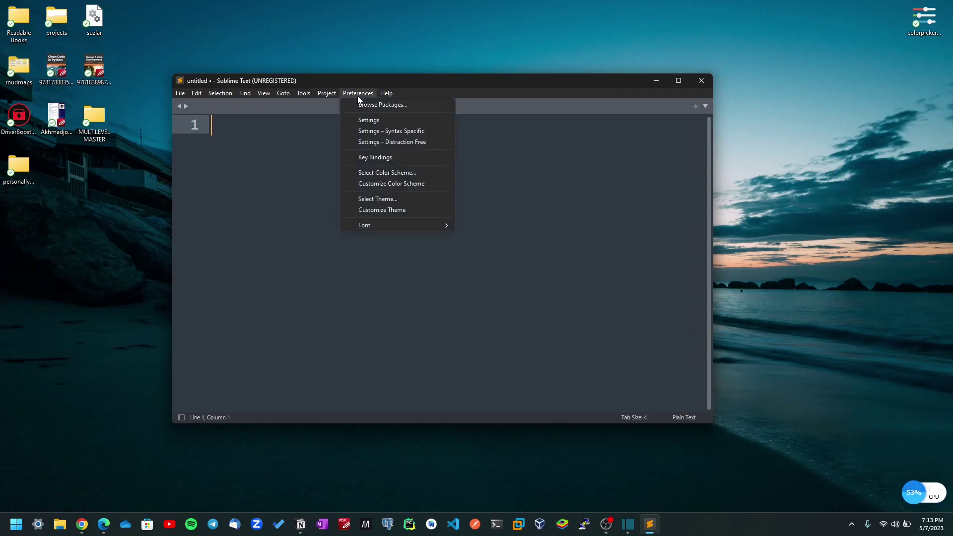
mouse_move(323, 95)
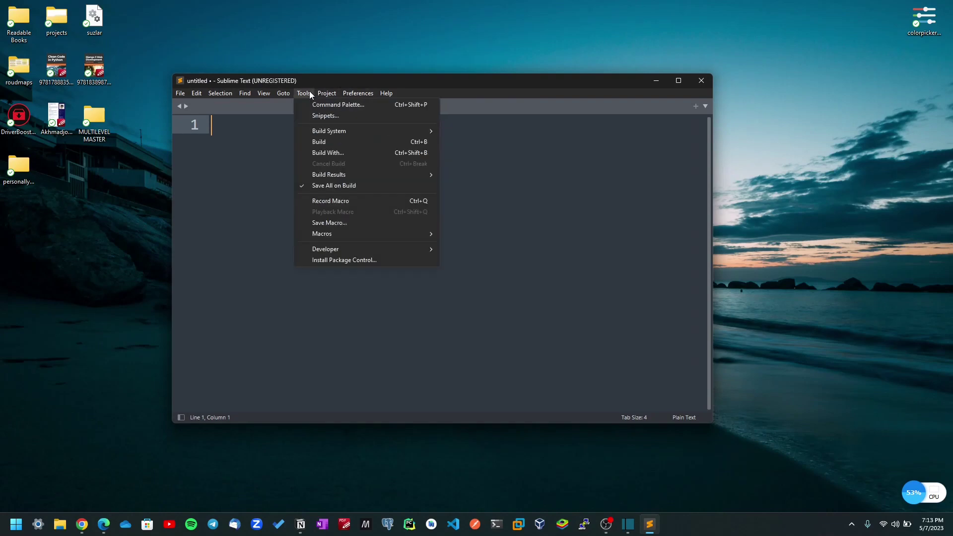
left_click(348, 261)
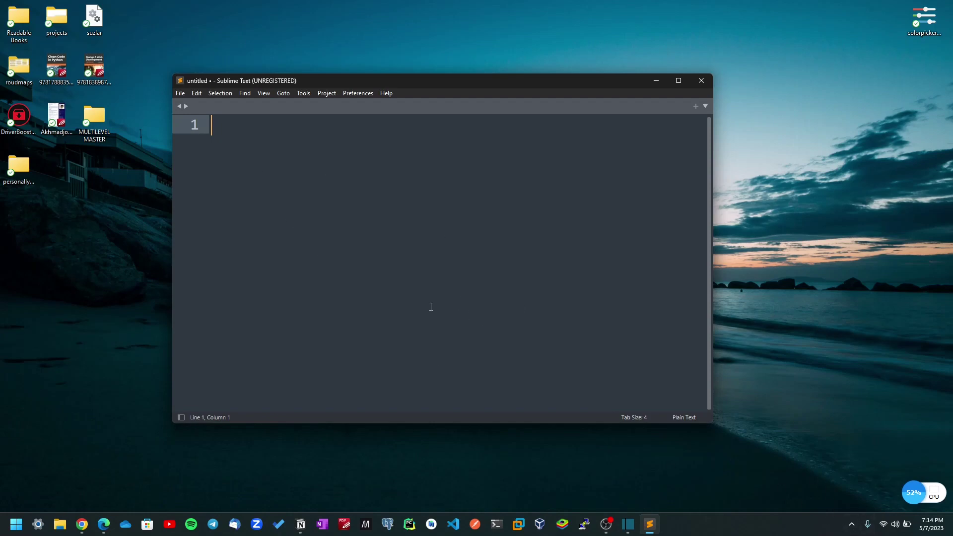
left_click(304, 94)
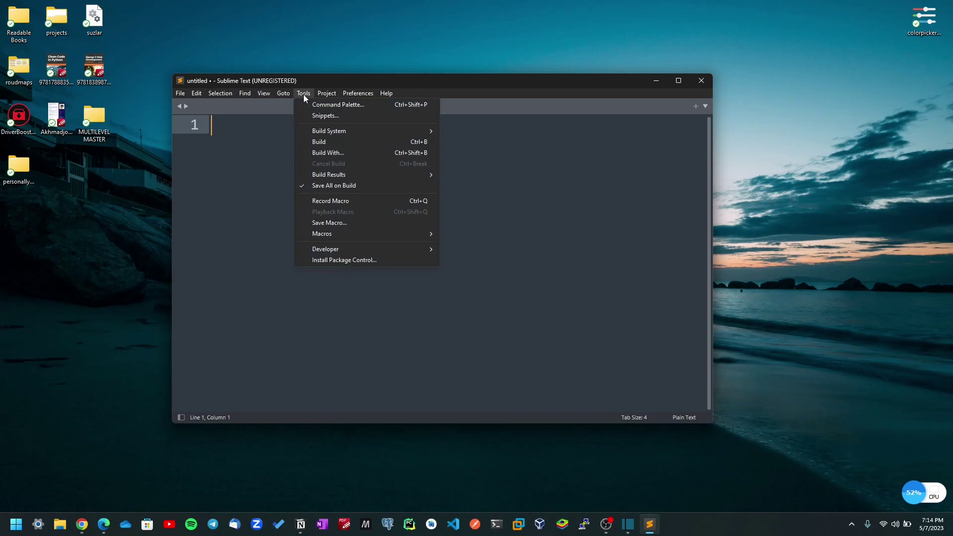
mouse_move(318, 96)
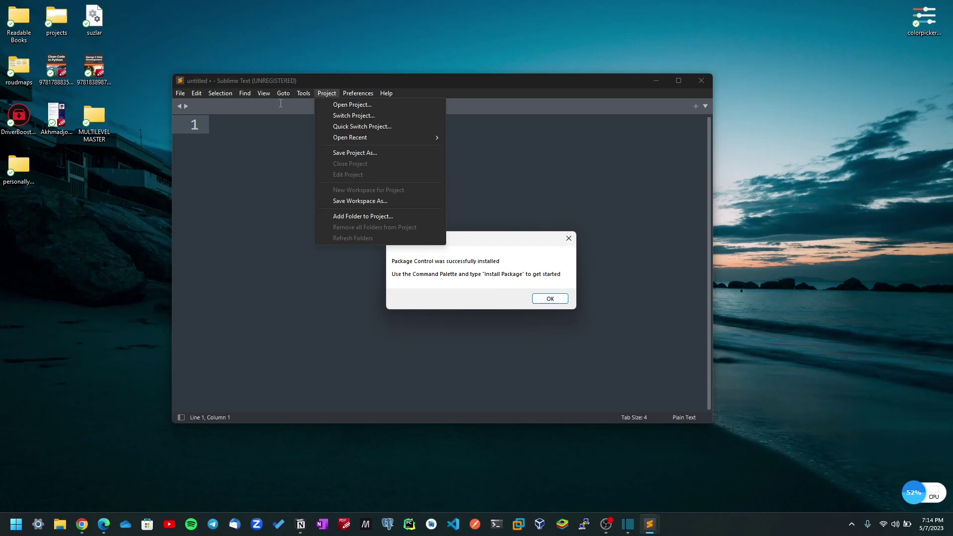
Step: End the Sublime Text process in Task Manager, then close Task Manager
left_click(680, 489)
mouse_move(650, 524)
key("ctrl+shift+Escape")
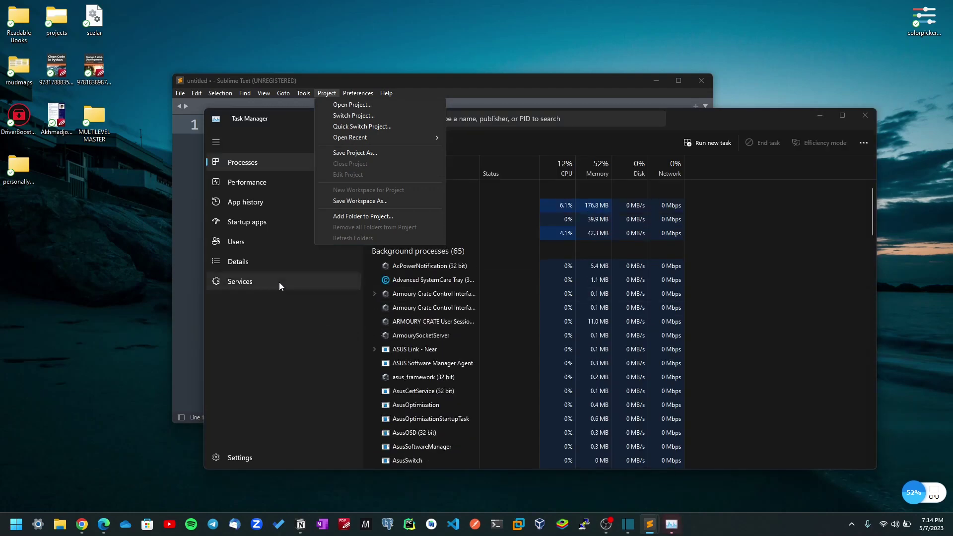
left_click_drag(267, 118, 99, 103)
left_click(232, 266)
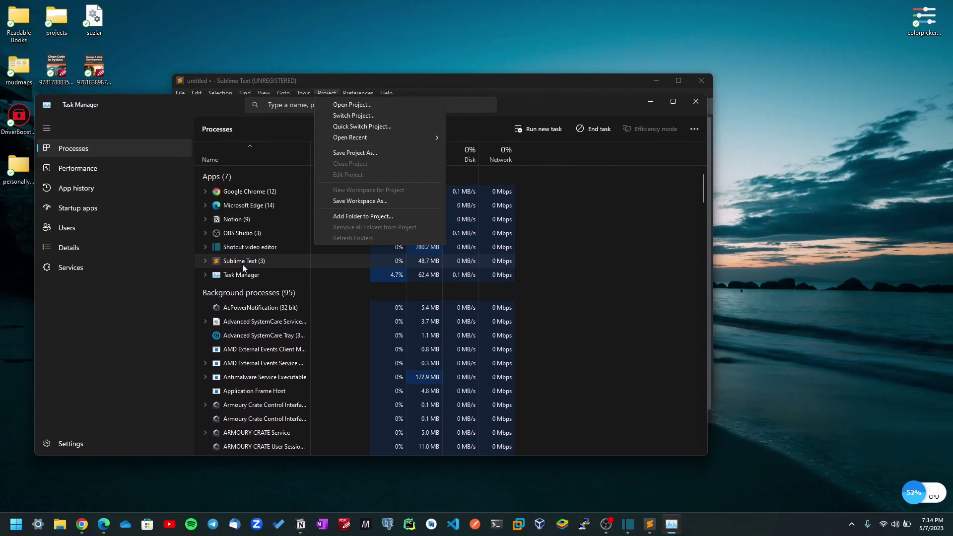
left_click(604, 129)
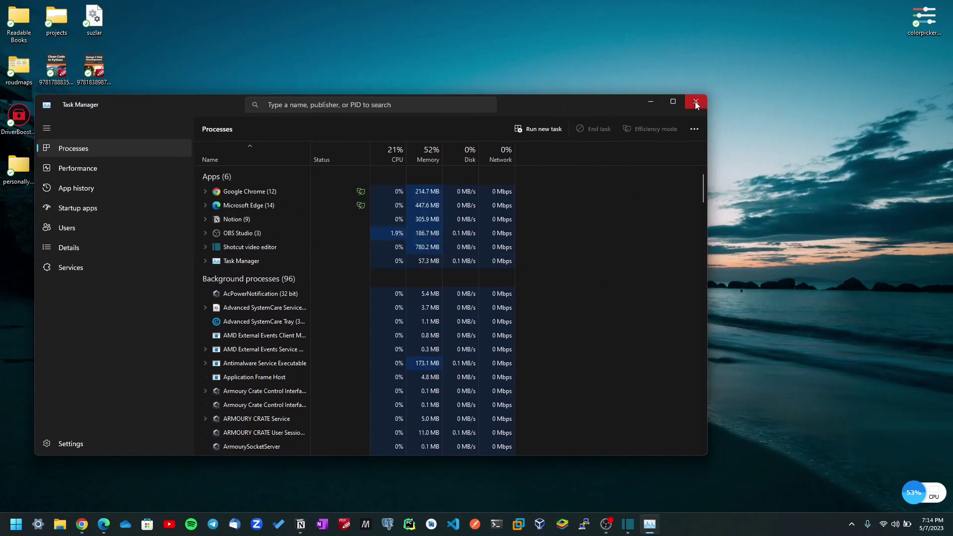
left_click(696, 102)
Step: Relaunch Sublime Text 3 and shift its window slightly
left_click(16, 525)
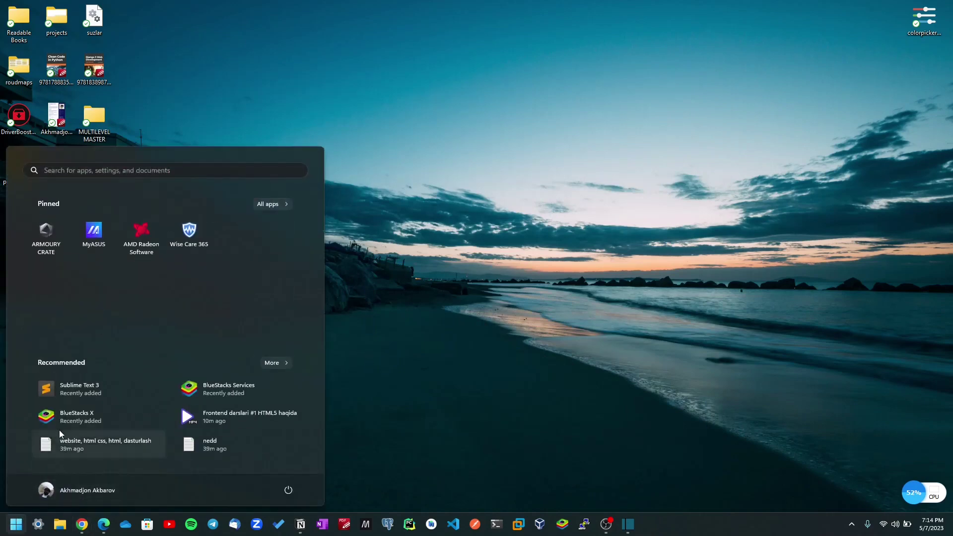
left_click(79, 389)
left_click_drag(408, 85, 354, 80)
Step: Look through the Package Control commands and run Install Package to open the list of available packages
left_click(353, 97)
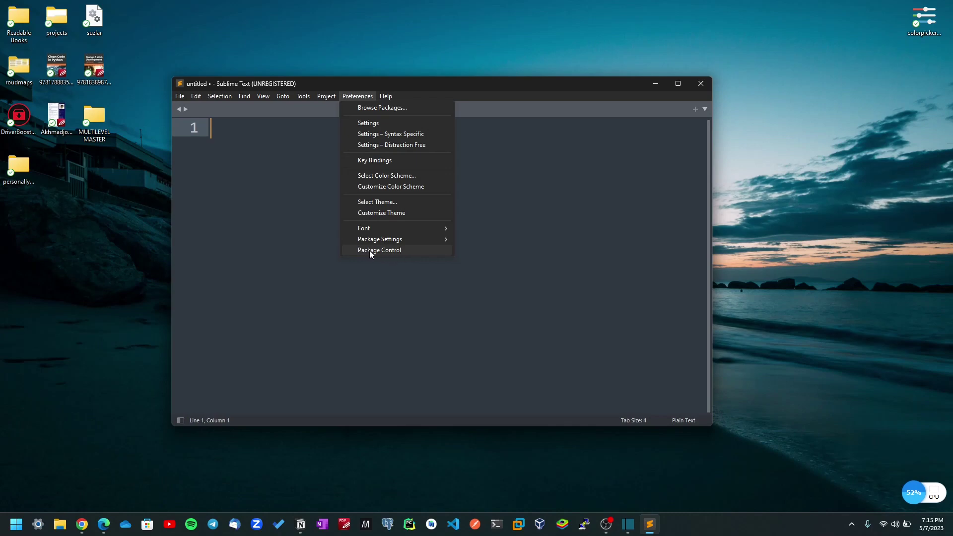
left_click(419, 252)
key("Down")
key("Down")
key("Down")
key("Down")
key("Down")
key("Down")
key("Down")
key("Down")
key("Down")
key("Down")
key("Down")
key("Down")
key("Down")
key("Up")
key("Up")
key("Up")
key("Up")
key("Up")
key("Up")
key("Up")
key("Up")
key("Up")
key("Up")
key("Up")
key("Up")
key("Up")
key("Down")
key("Down")
key("Down")
key("Down")
key("Down")
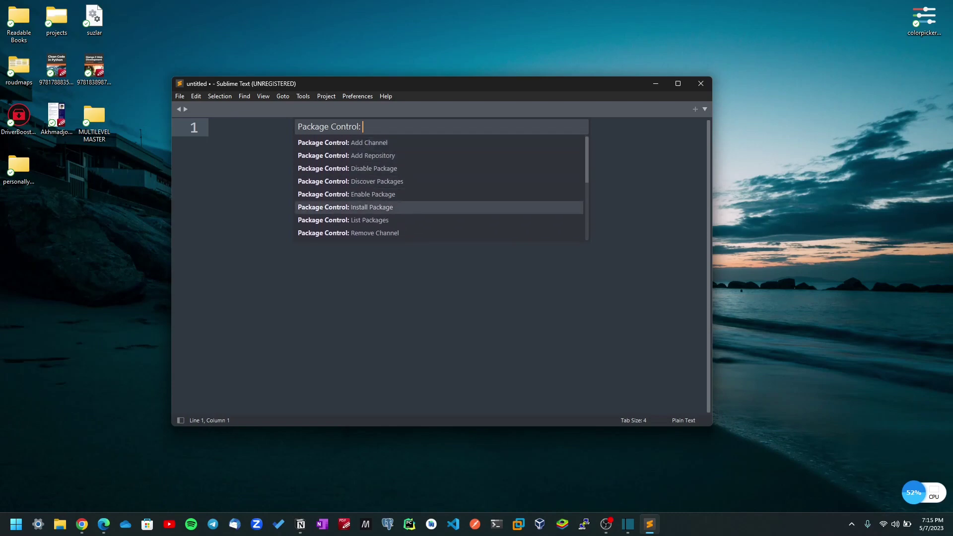
key("Up")
key("Up")
key("Down")
key("Down")
key("Return")
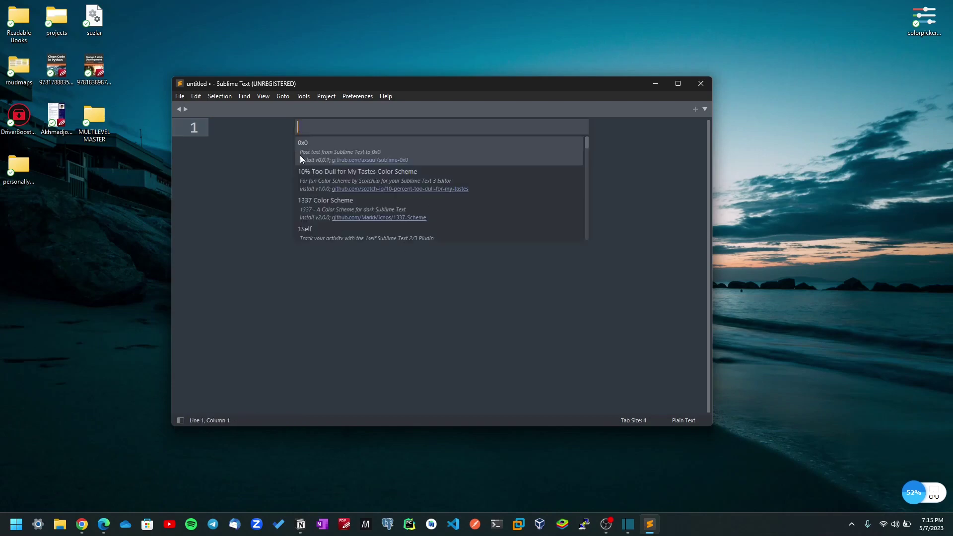
Step: Search the available packages for HTML5 and install the HTML5 package
scroll(307, 189, "down", 2)
scroll(317, 174, "up", 2)
type("HTML")
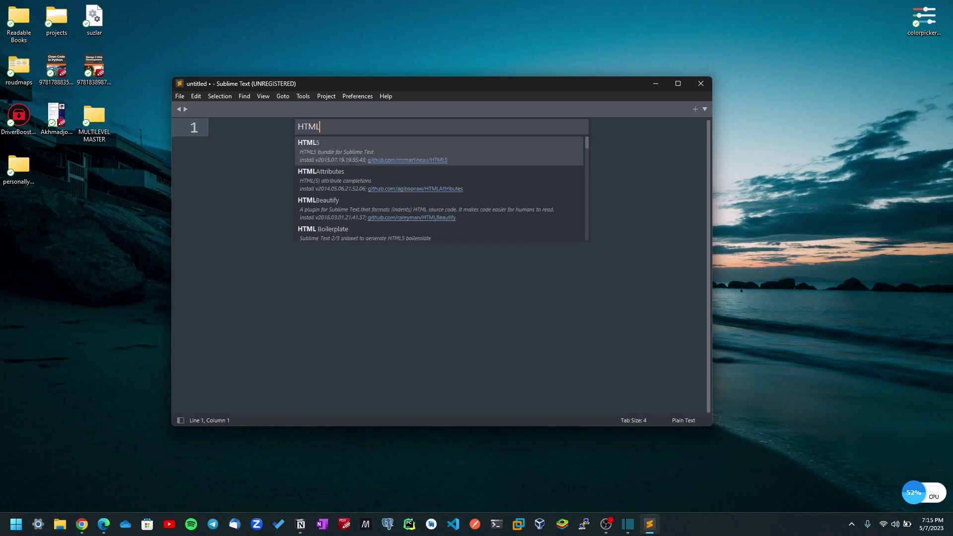
key("Down")
key("Up")
type("%")
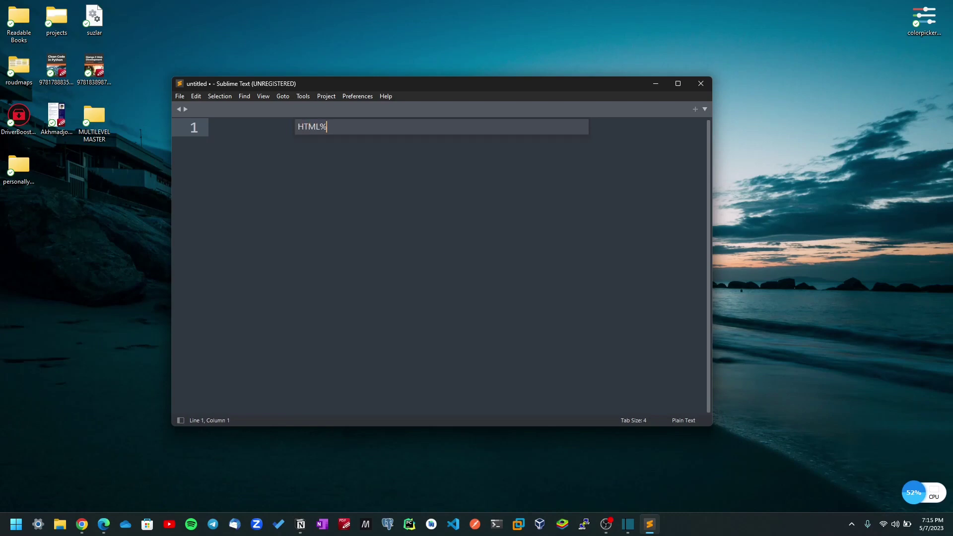
key("BackSpace")
type("5")
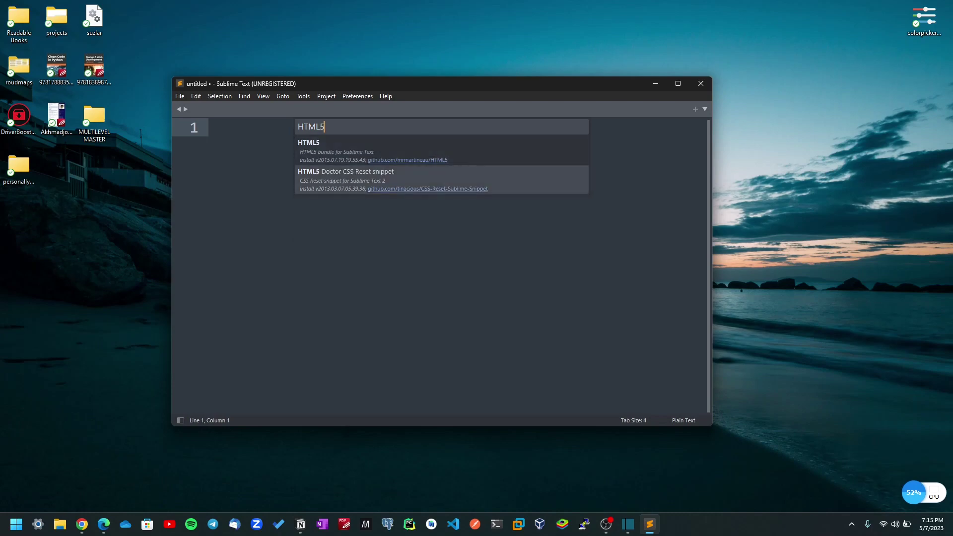
key("Return")
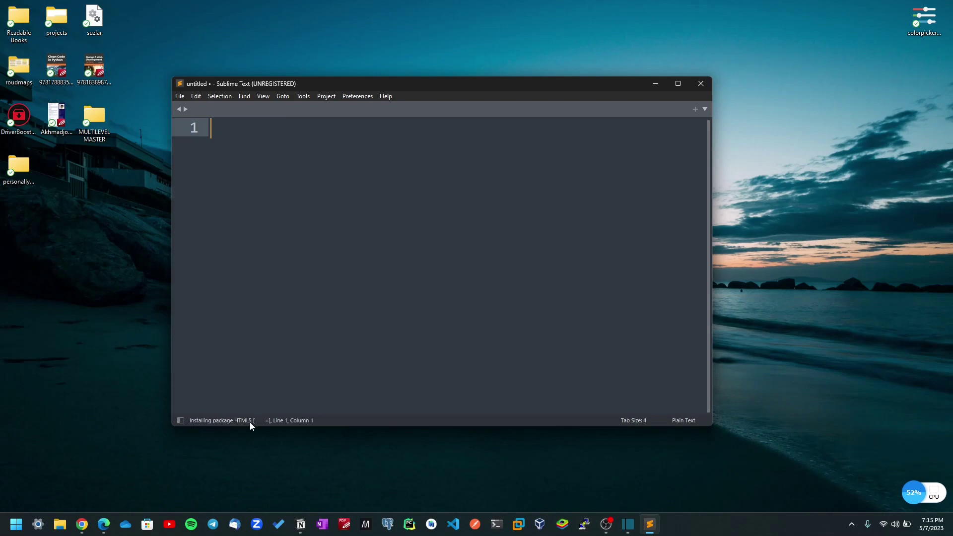
Step: Run Package Control's Install Package command again and install the CSS3 package
left_click(364, 96)
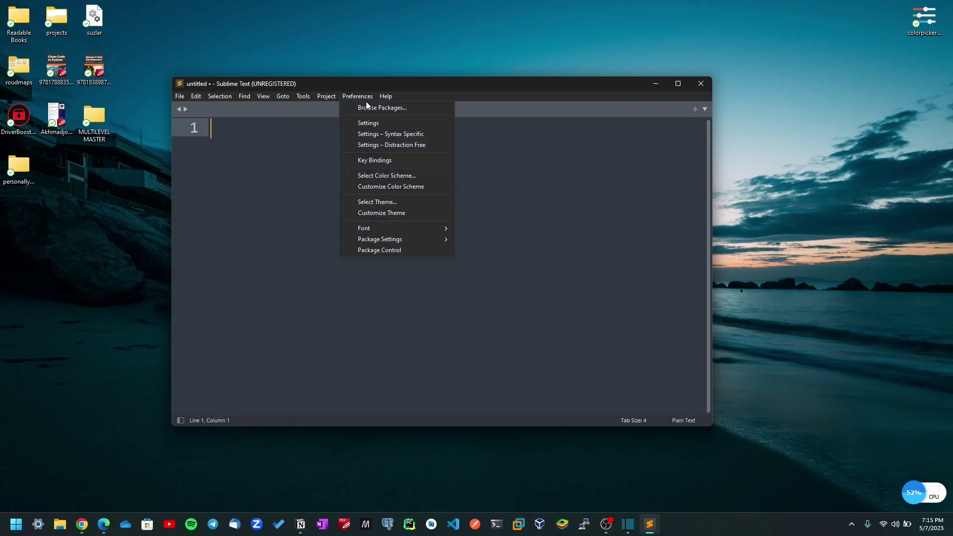
left_click(367, 251)
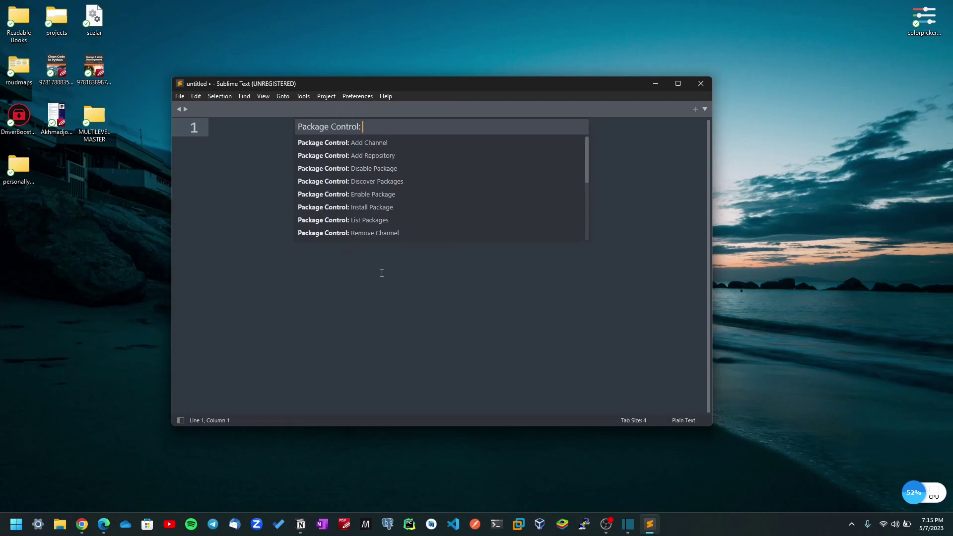
key("Down")
key("Down")
key("Down")
key("Down")
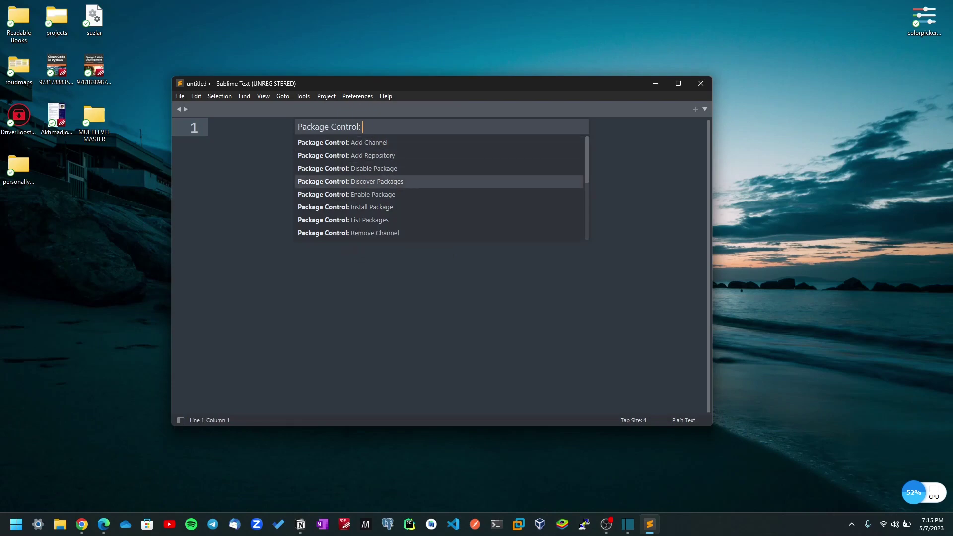
key("Down")
key("Return")
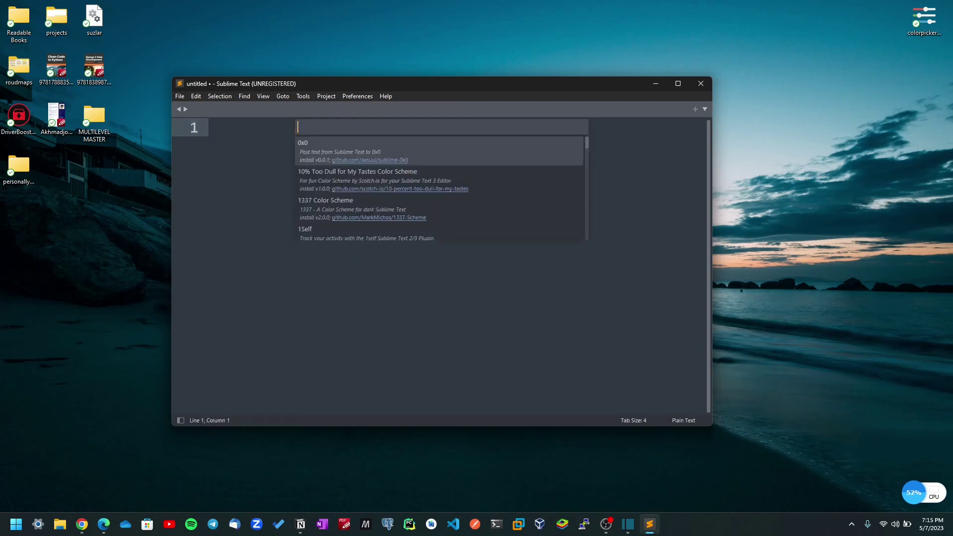
type("CSS3")
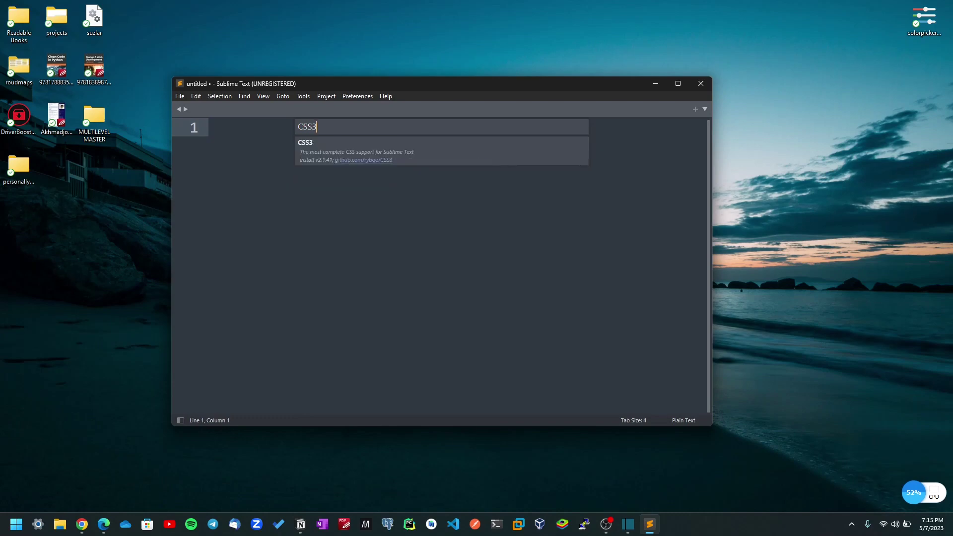
key("Return")
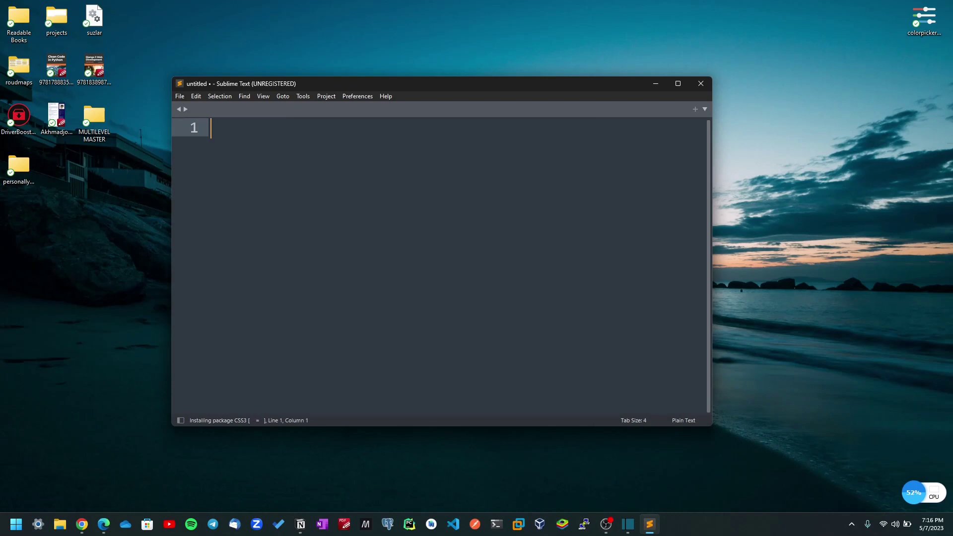
Step: Open the Package Control settings in a maximized window, look through the default and user settings, and close them
key("ctrl+shift+p")
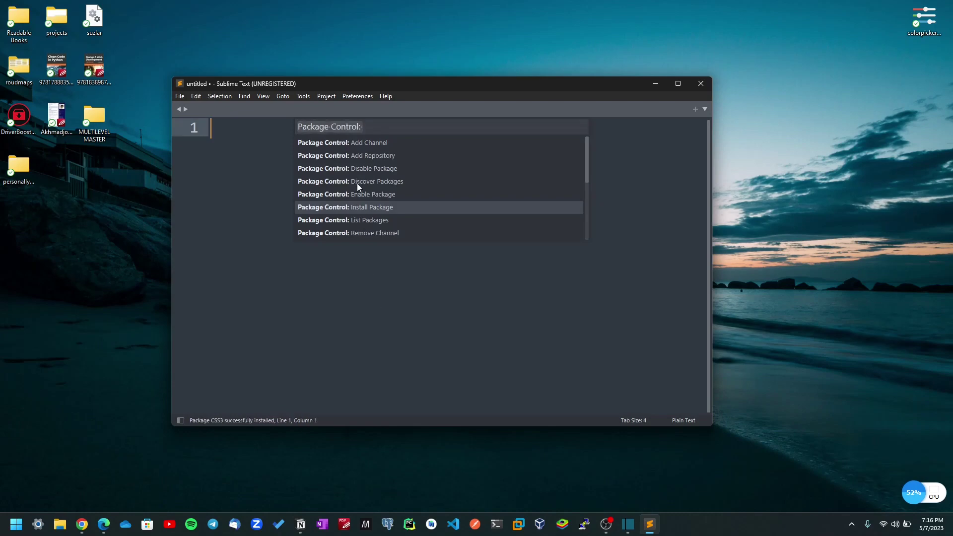
left_click(354, 95)
left_click(376, 249)
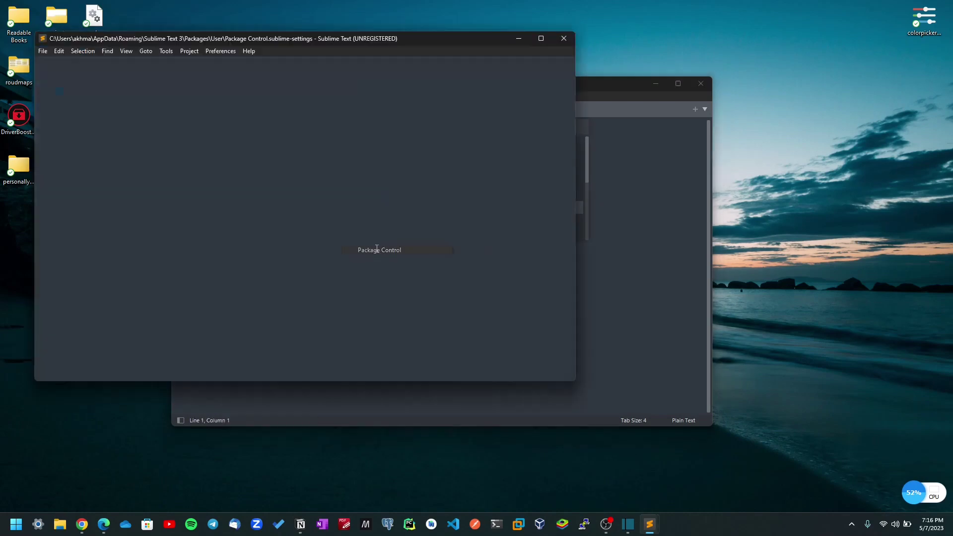
left_click_drag(439, 36, 560, 55)
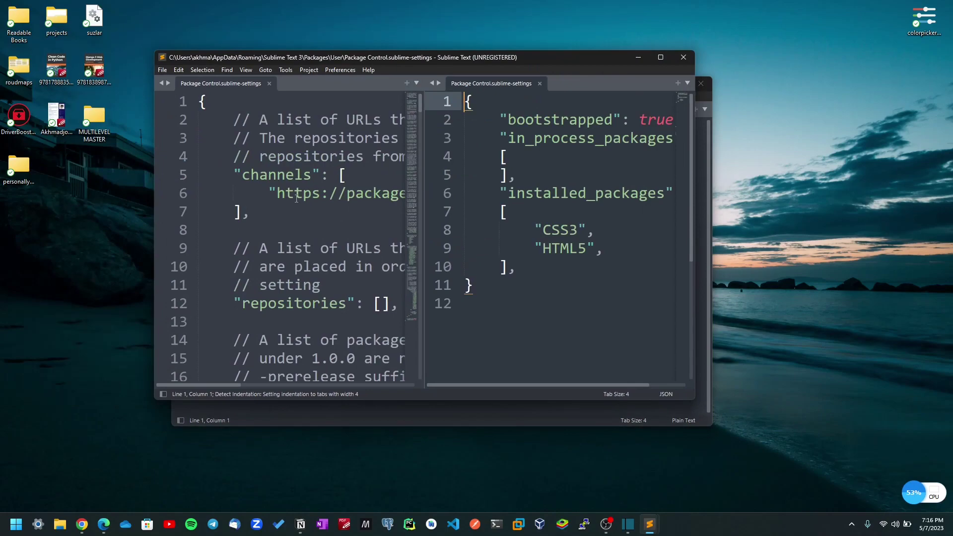
left_click(661, 57)
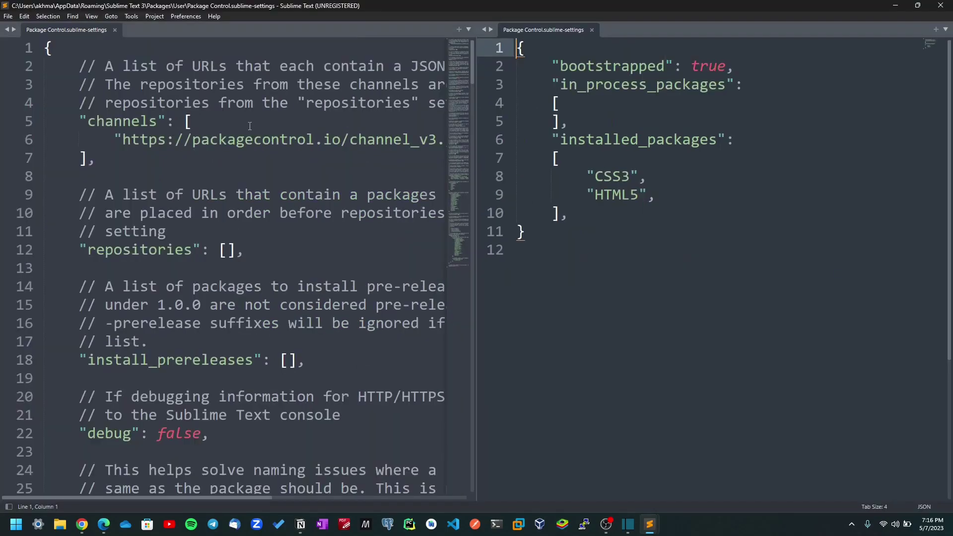
scroll(272, 160, "down", 12)
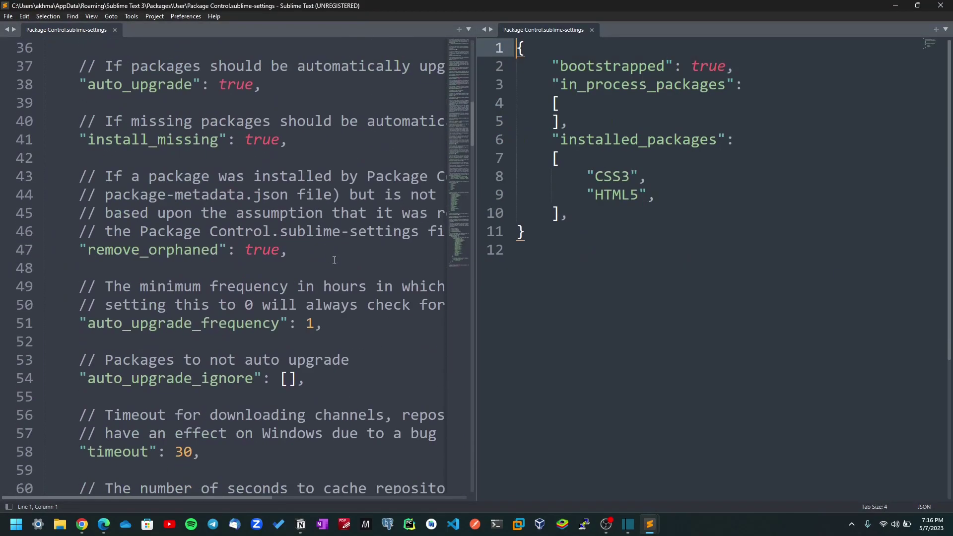
scroll(360, 262, "down", 3)
scroll(183, 167, "up", 8)
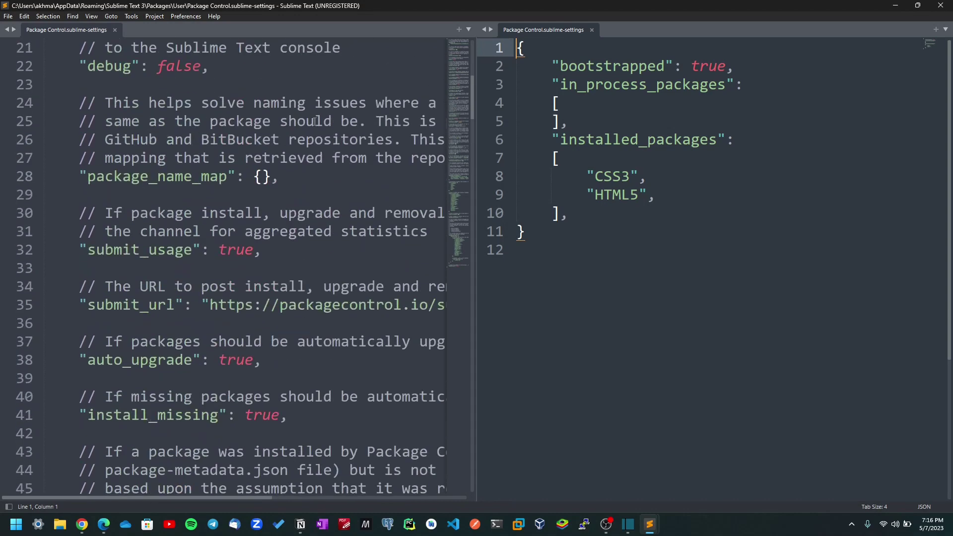
scroll(276, 185, "up", 7)
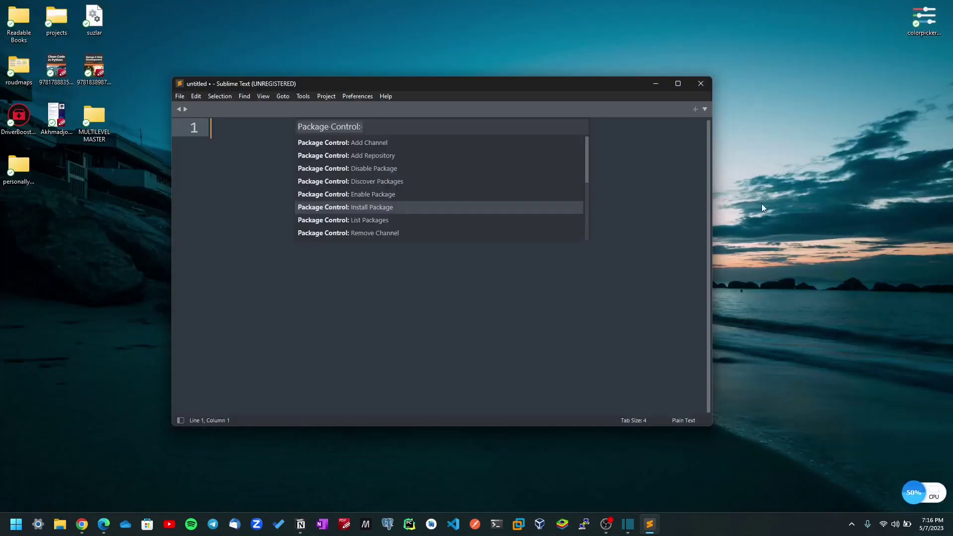
Step: Run Install Package, search for "file ic" and install the FileIcons package
left_click(356, 207)
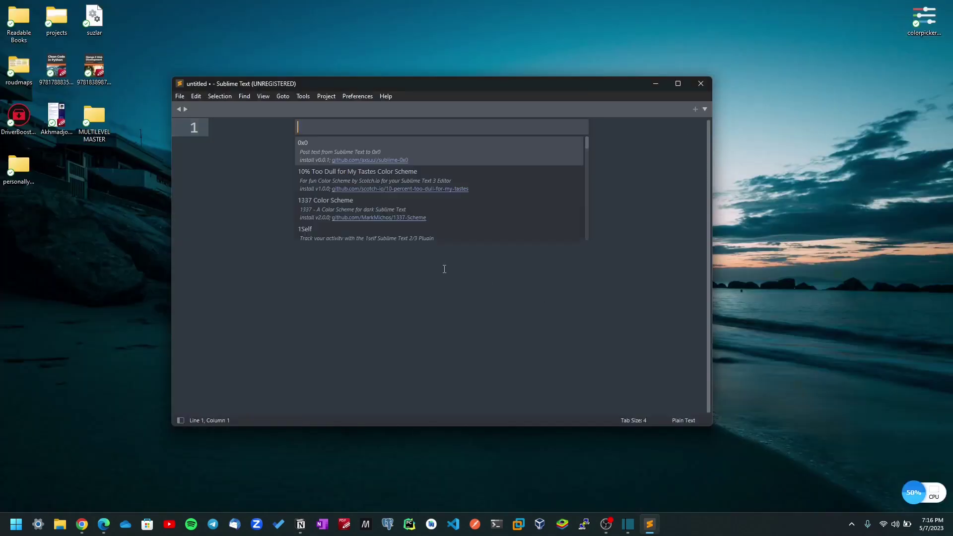
type("file ic")
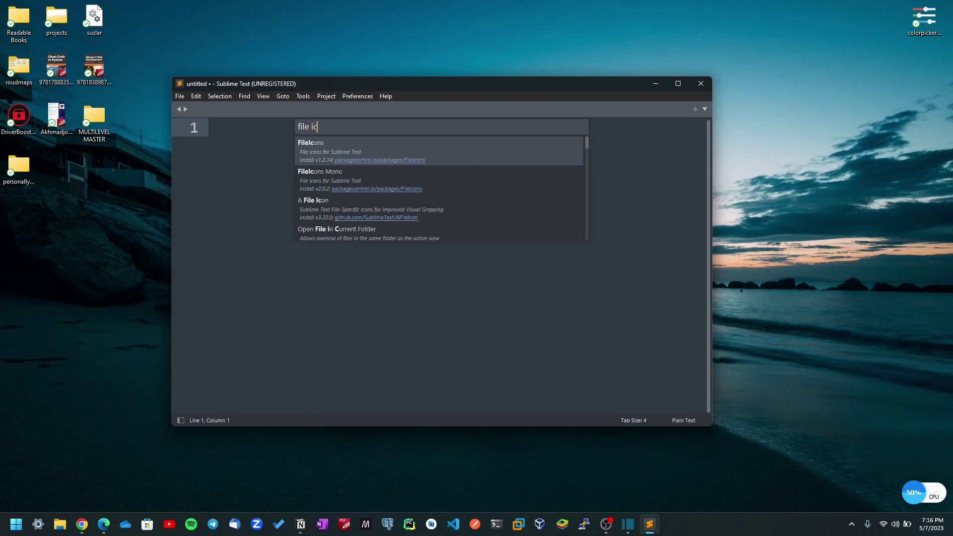
key("Down")
key("Down")
key("Up")
key("Up")
key("Down")
key("Return")
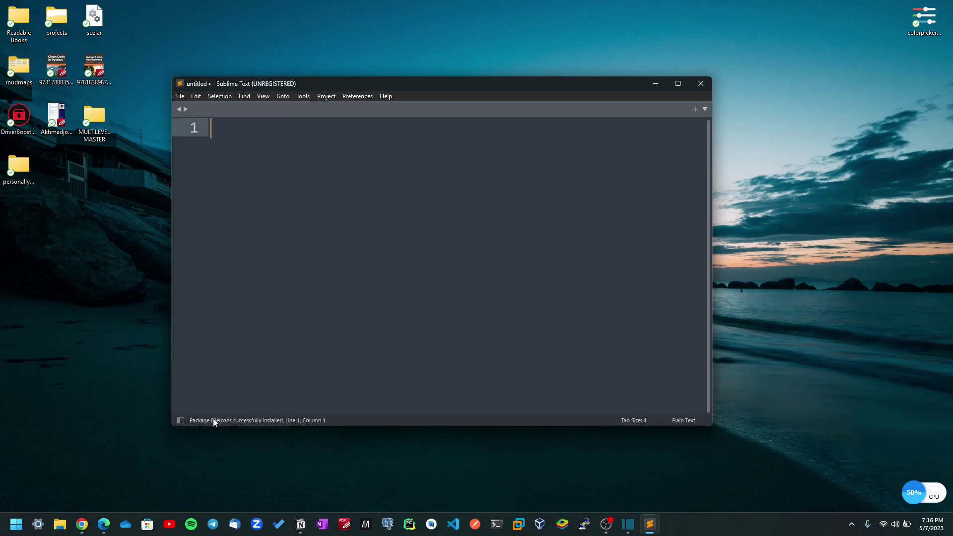
Step: Move the editor window aside on the desktop and open File Explorer at This PC
left_click_drag(438, 91, 472, 82)
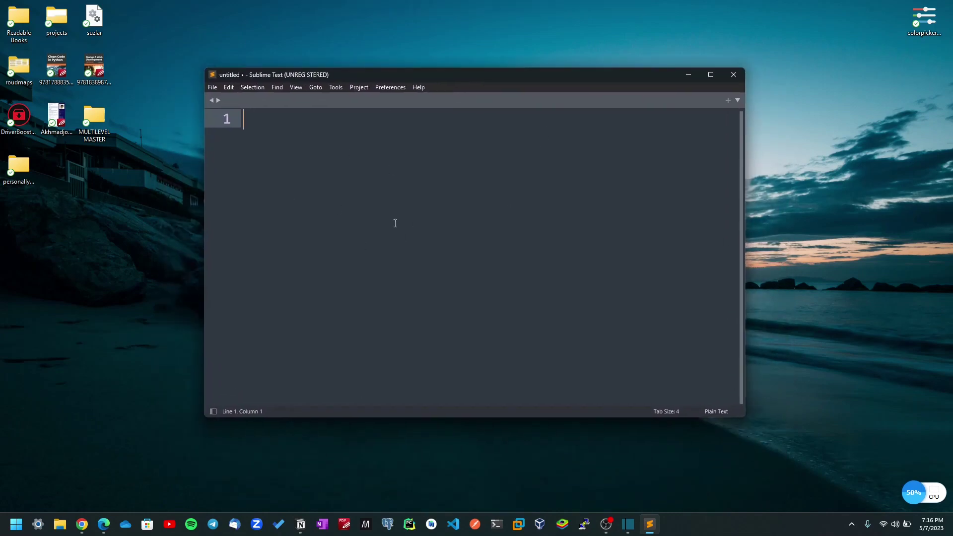
left_click_drag(320, 75, 405, 61)
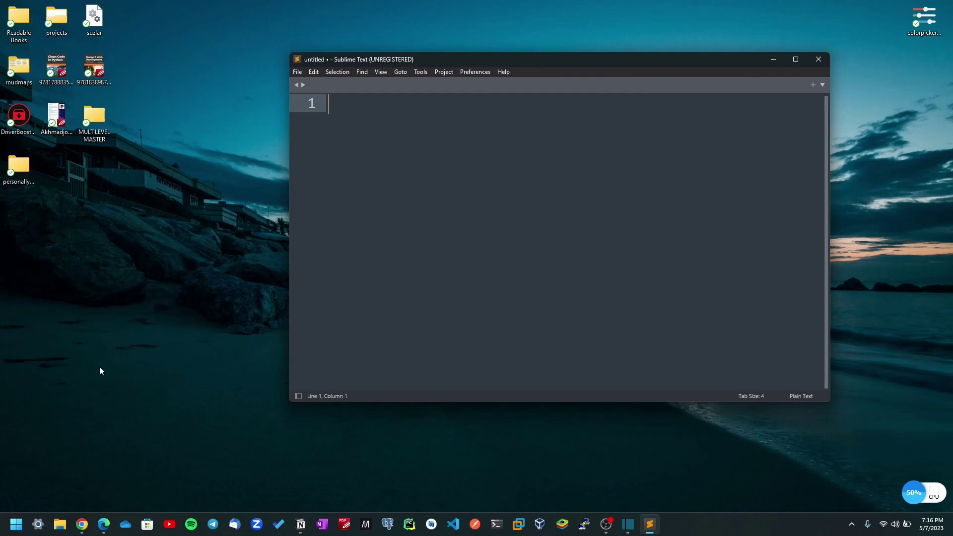
left_click(101, 494)
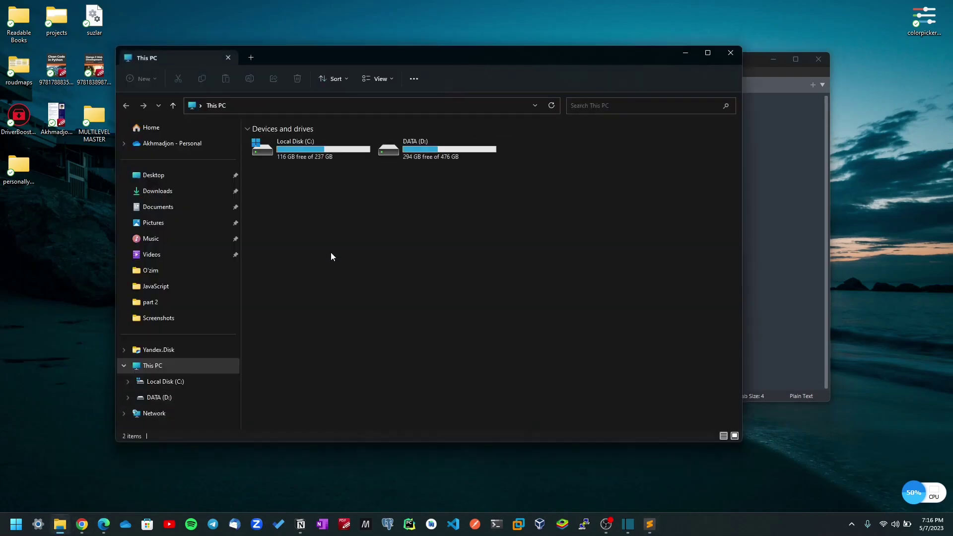
Step: Browse to the personal user folder under Users on Local Disk (C:) and create a folder named frontendDarslari
double_click(322, 149)
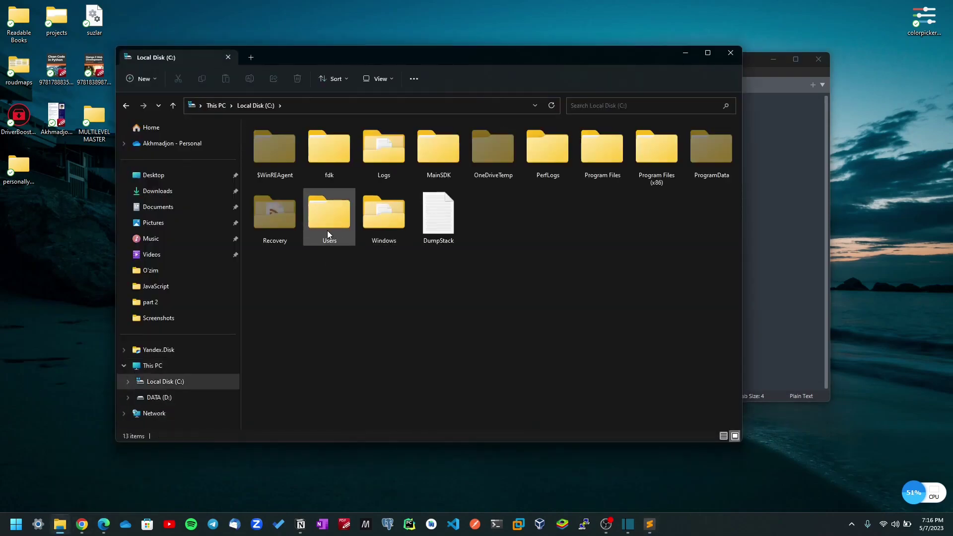
double_click(327, 231)
double_click(284, 160)
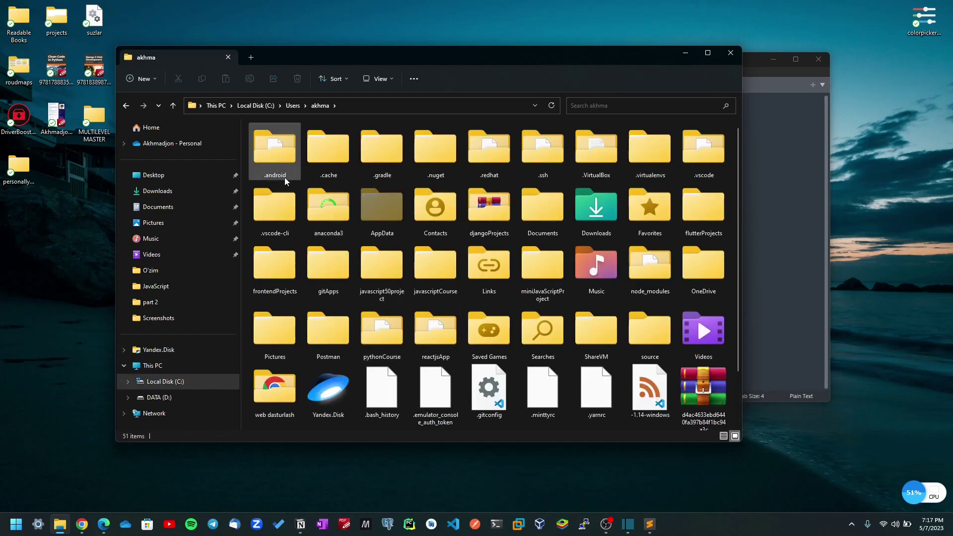
left_click(144, 79)
left_click(151, 101)
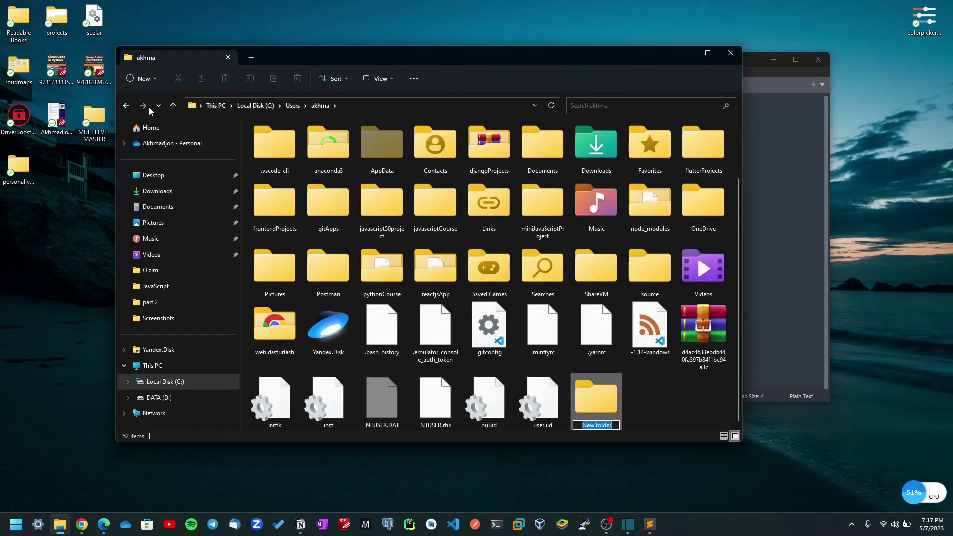
left_click(671, 221)
left_click_drag(670, 222, 636, 218)
type("front")
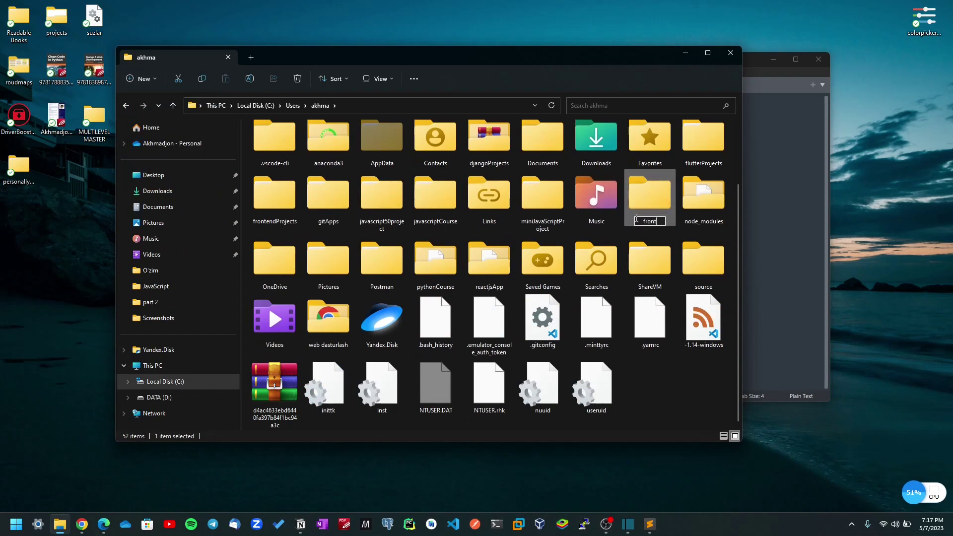
type("endDarslari")
key("Return")
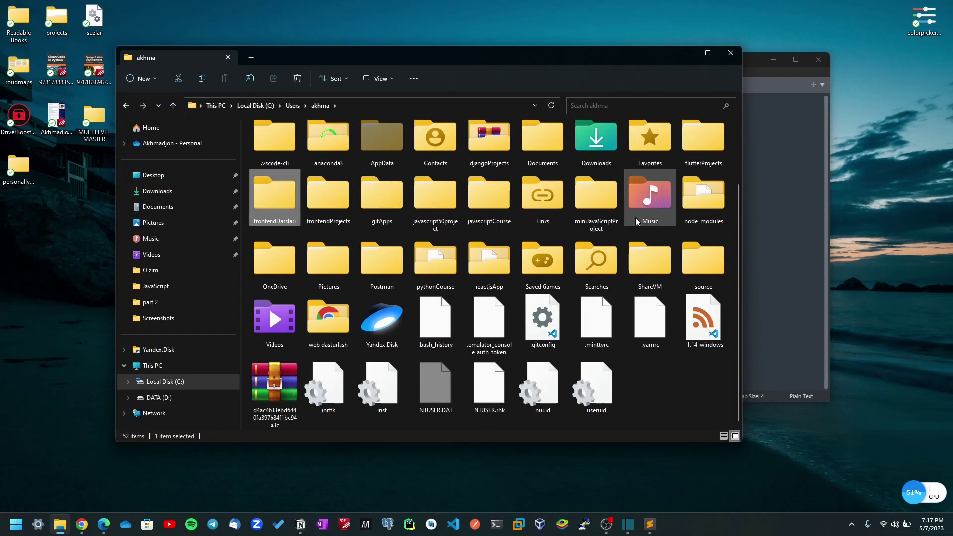
Step: Open the frontendDarslari folder and create a subfolder named html in it
double_click(293, 215)
left_click_drag(474, 55, 439, 61)
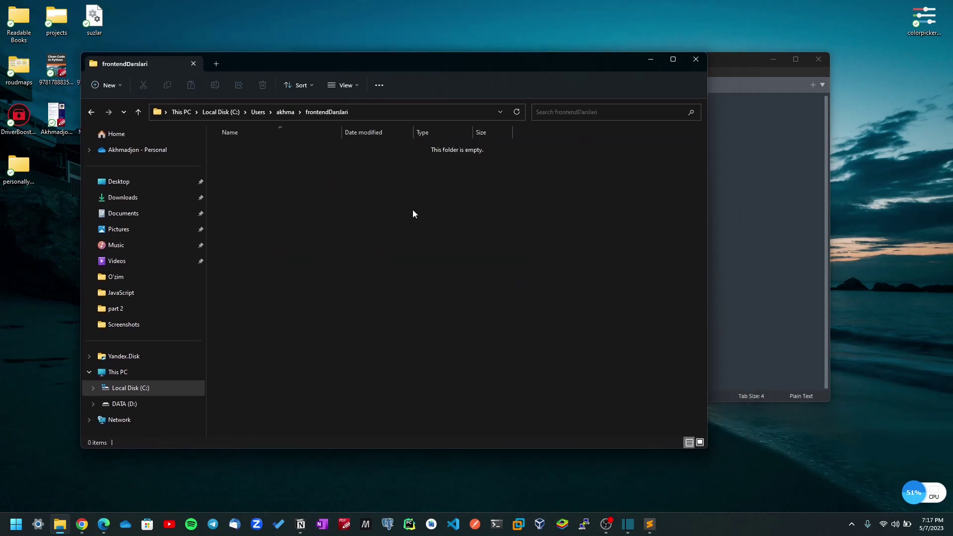
right_click(412, 213)
mouse_move(448, 258)
mouse_move(457, 291)
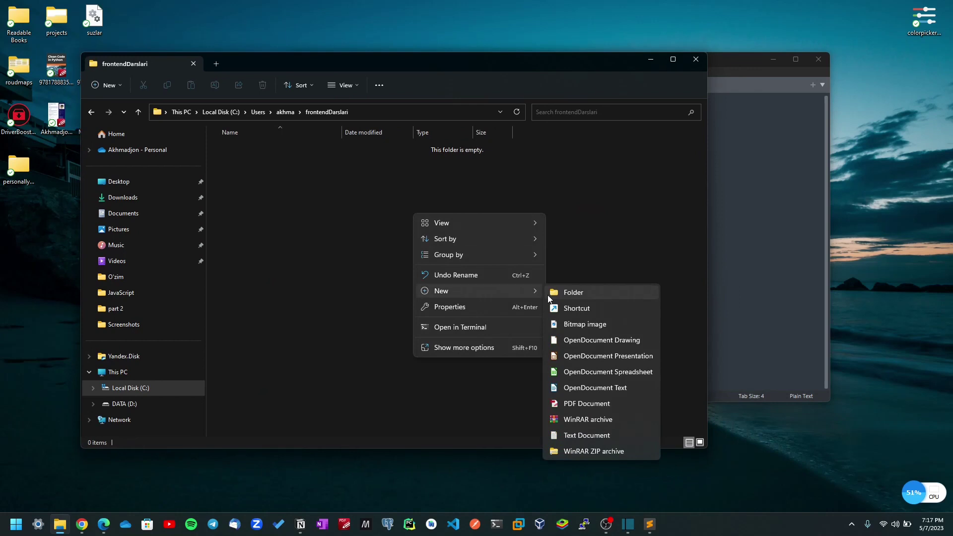
left_click(583, 293)
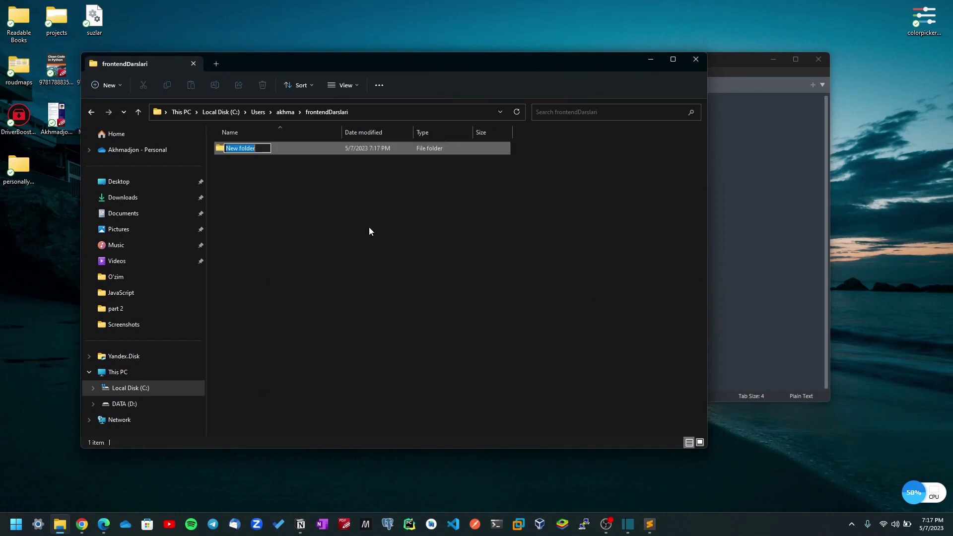
type("html")
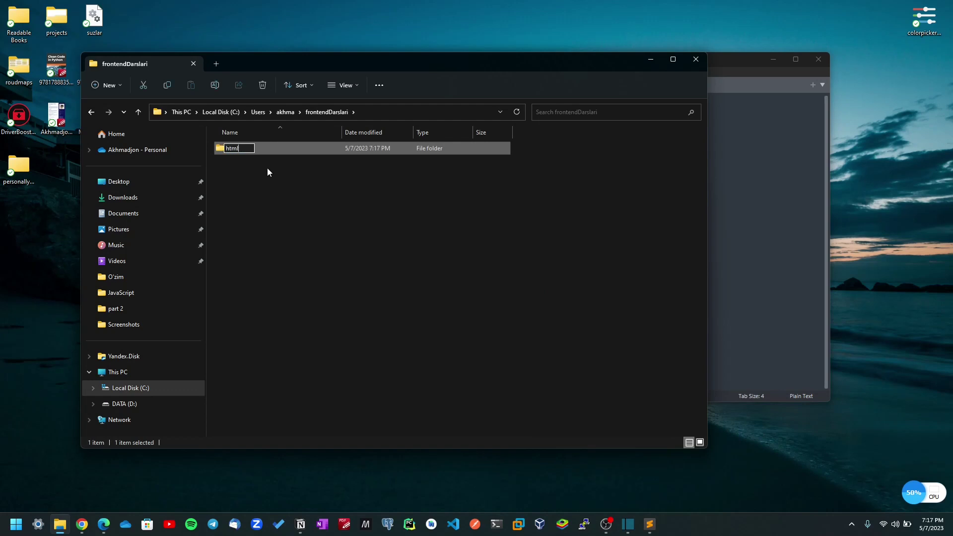
key("Return")
Step: Rename the html folder as "html darslari"
left_click_drag(368, 60, 441, 67)
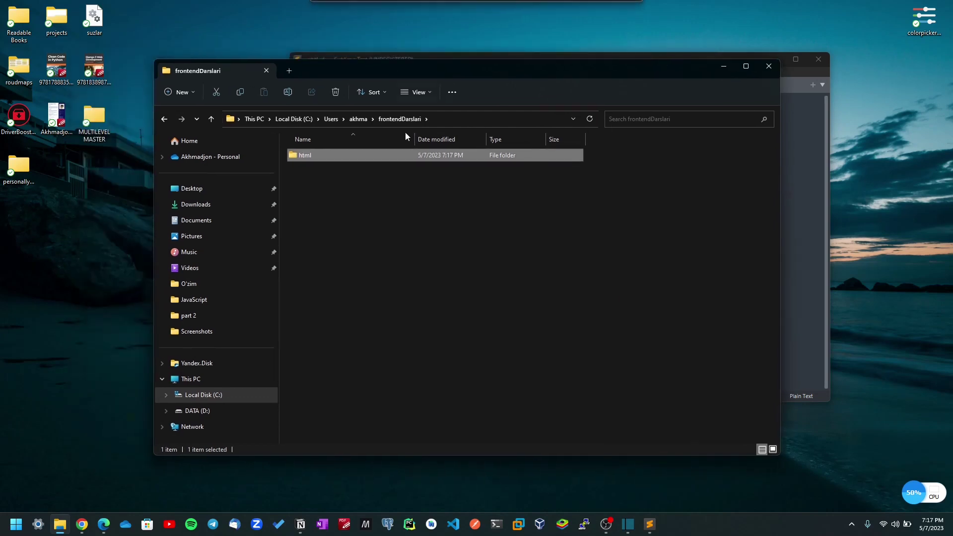
left_click(309, 159)
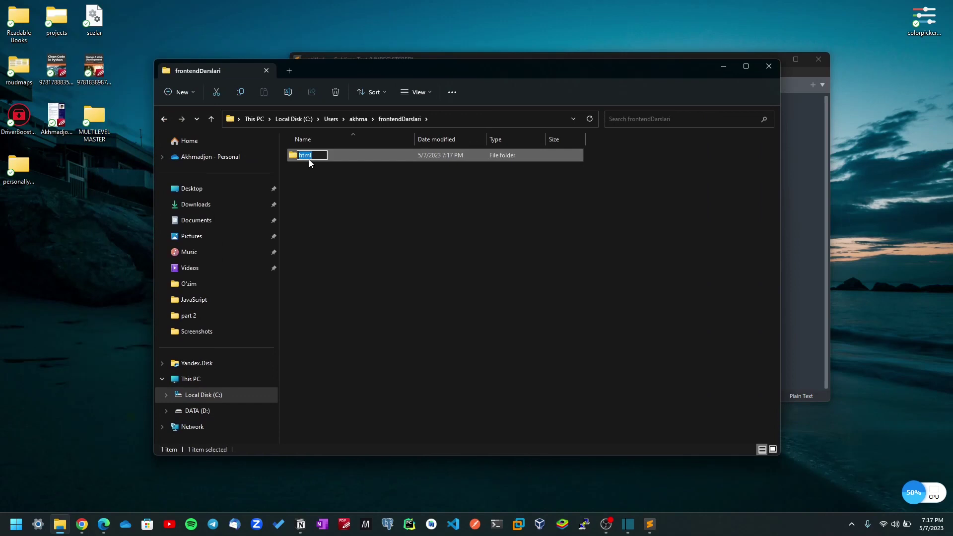
type("darslari")
key("Return")
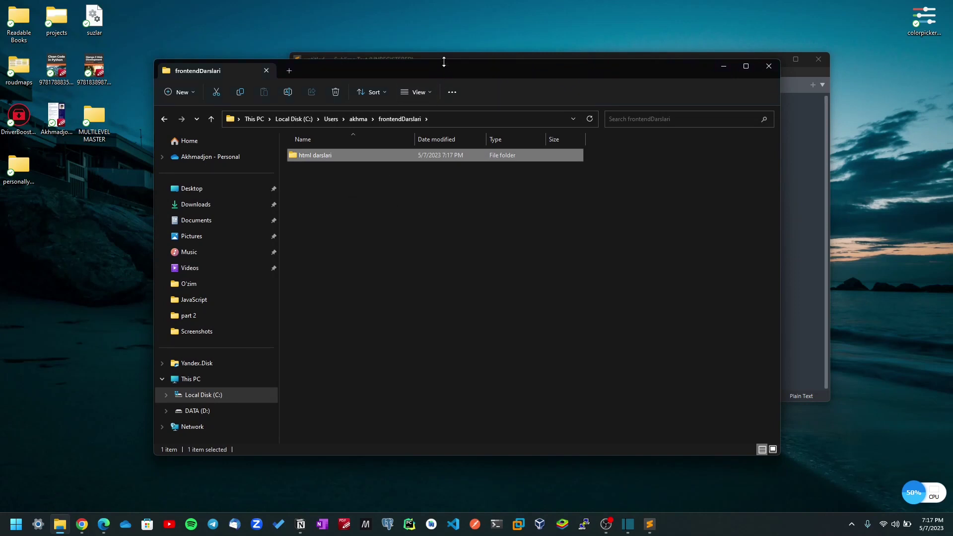
Step: Show the folder contents as large icons and arrange the File Explorer and Sublime Text windows so both are reachable
left_click(803, 239)
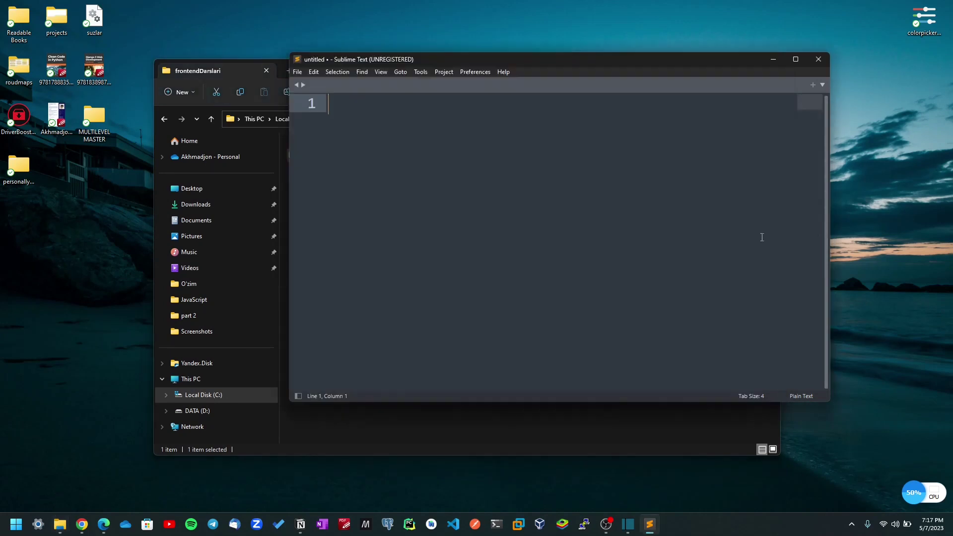
left_click_drag(464, 57, 560, 76)
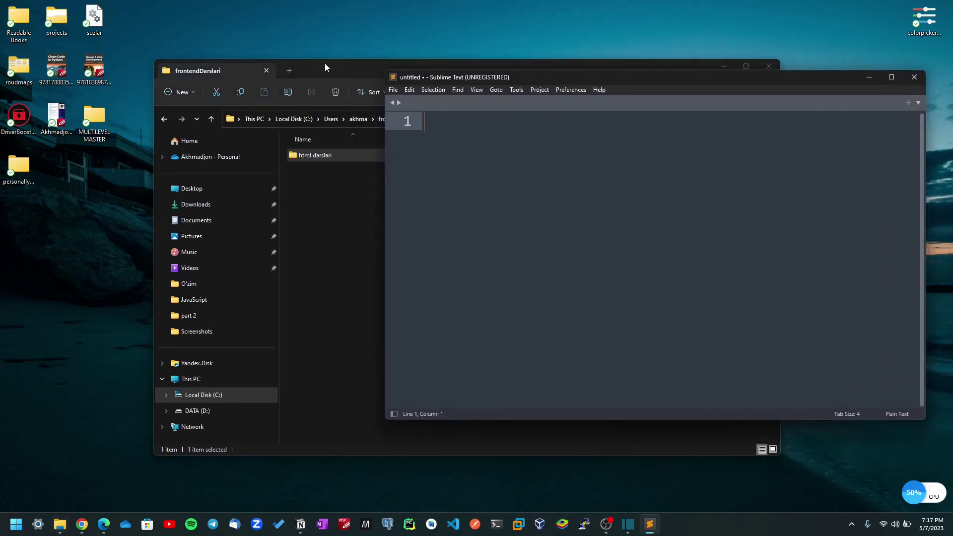
left_click_drag(324, 64, 244, 61)
left_click(707, 251)
left_click(693, 447)
left_click_drag(576, 75, 778, 229)
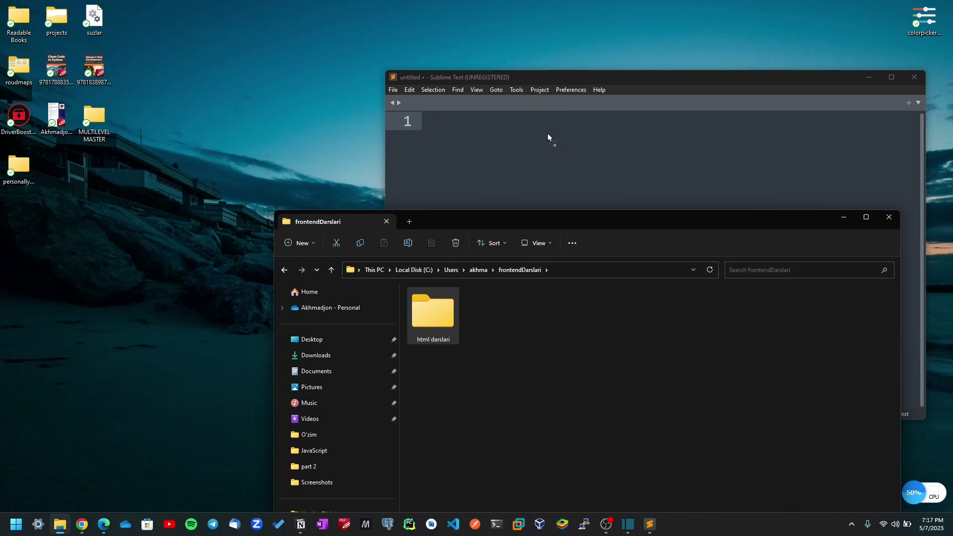
left_click(393, 89)
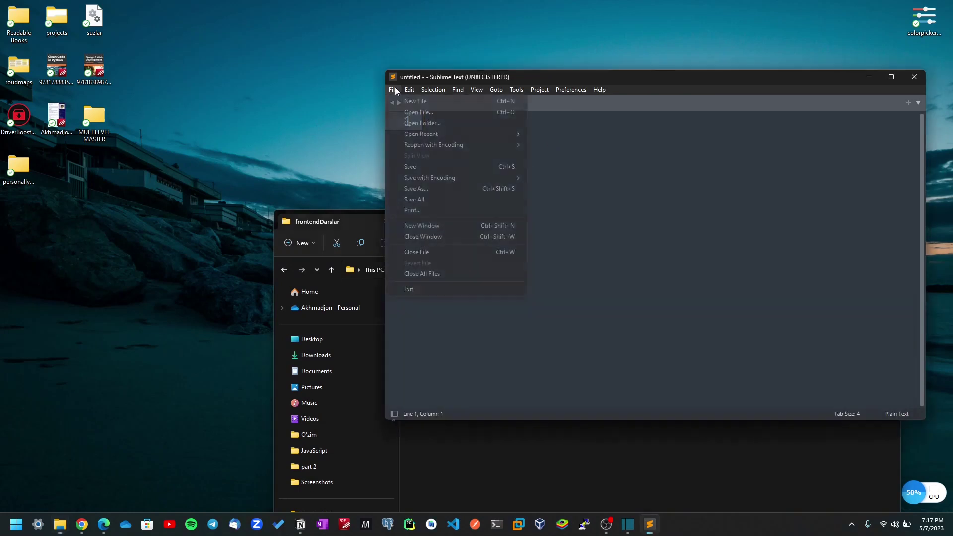
left_click(401, 123)
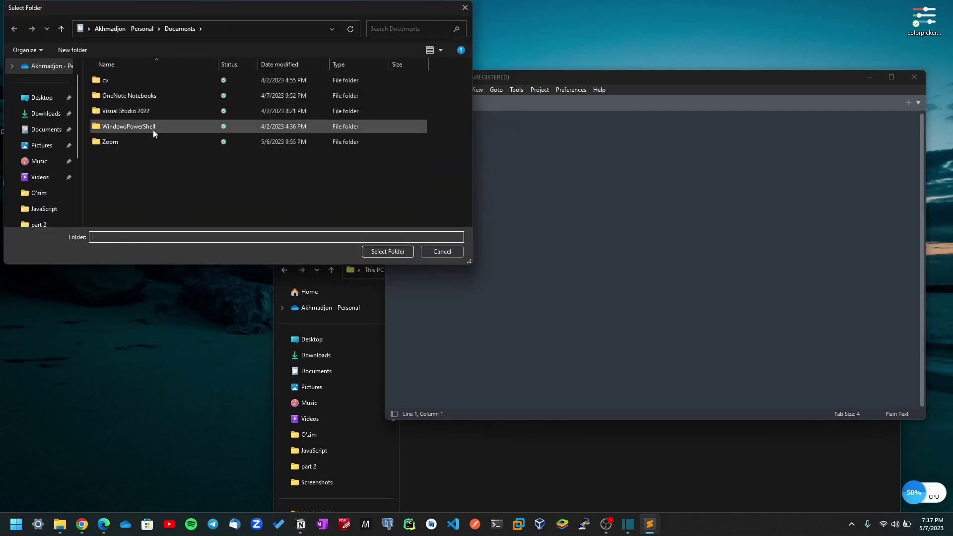
left_click(439, 253)
Step: Add the "html darslari" folder from File Explorer to the Sublime Text window and minimize File Explorer
left_click(557, 485)
left_click_drag(424, 312, 513, 189)
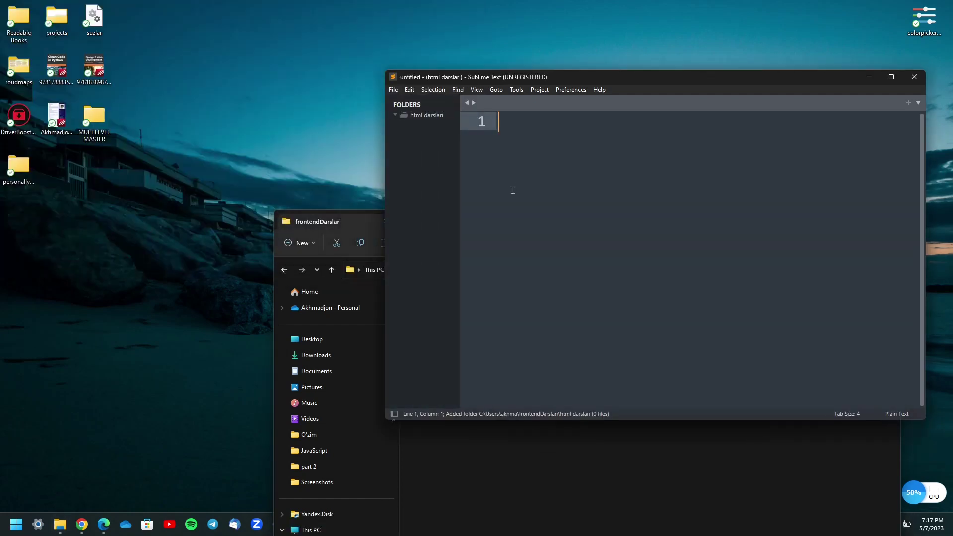
left_click(333, 219)
left_click(844, 217)
Step: Widen the editor's folder sidebar, enlarge the window and maximize it
left_click_drag(666, 82, 391, 73)
left_click(123, 106)
left_click_drag(183, 142, 214, 149)
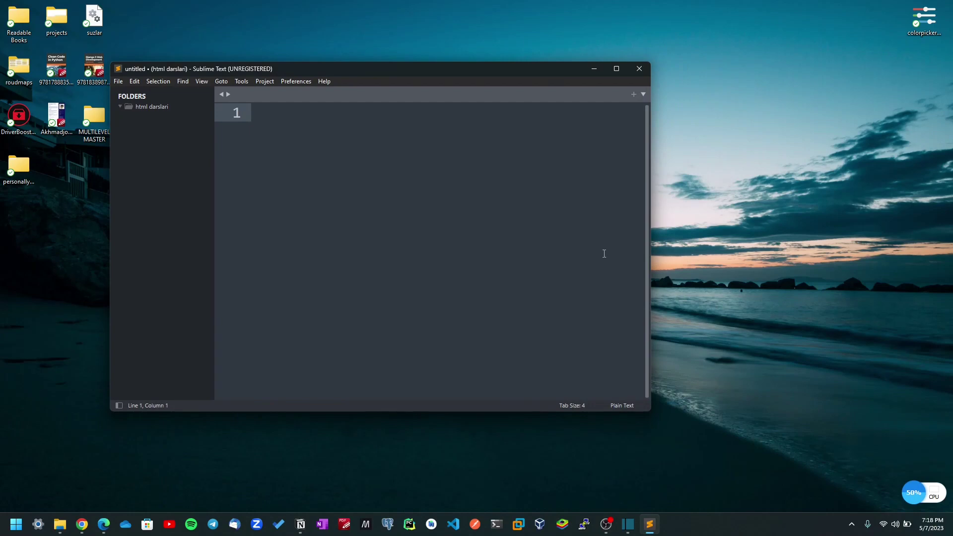
left_click(653, 417)
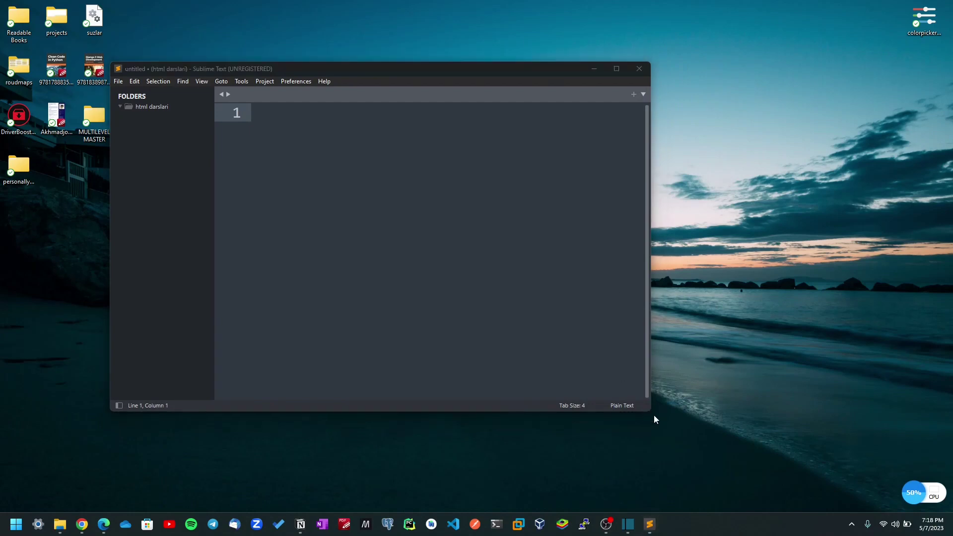
left_click_drag(652, 411, 760, 454)
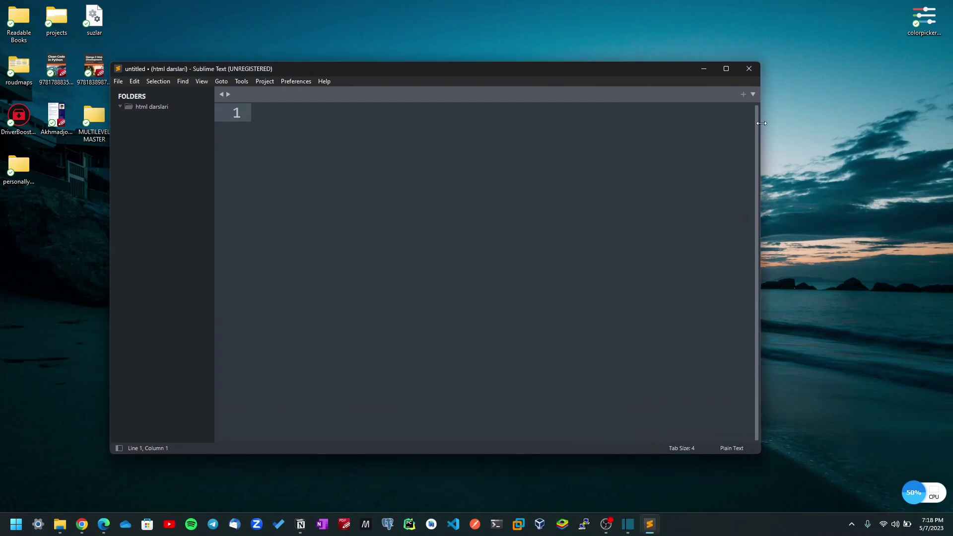
left_click(724, 69)
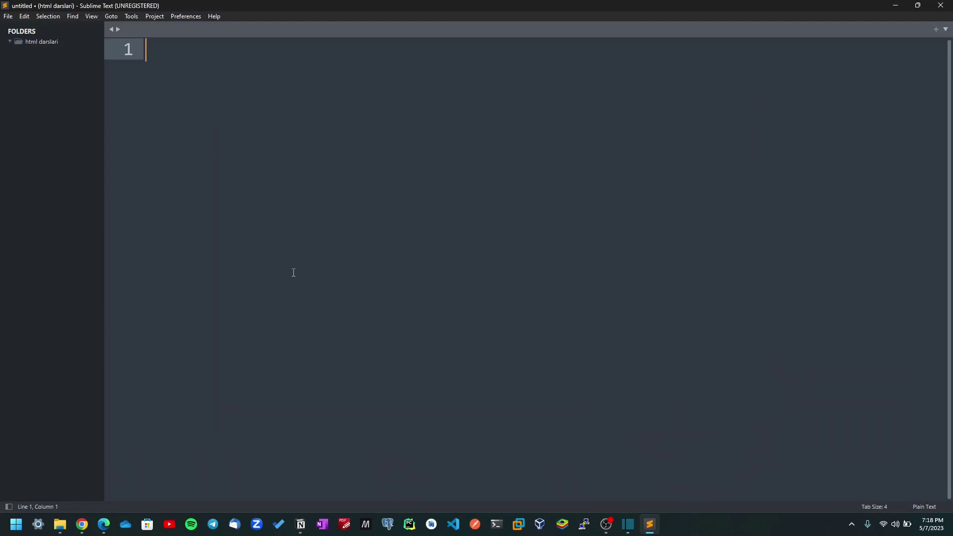
Step: Switch to Notion, tick "Code yozishimiz uchun muhit" and toggle "Muhitni sozlash" in the 2-dars checklist, and return to Sublime Text
left_click(307, 519)
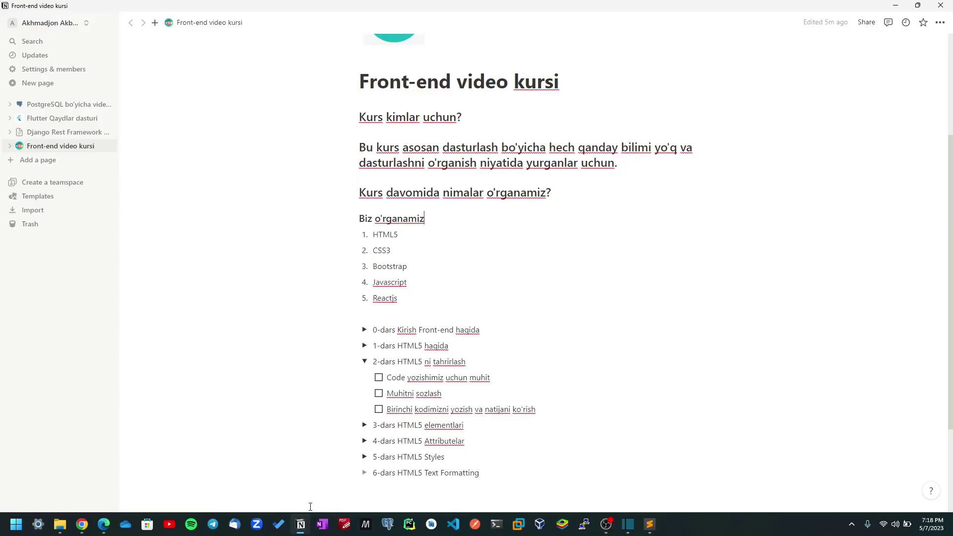
left_click(379, 379)
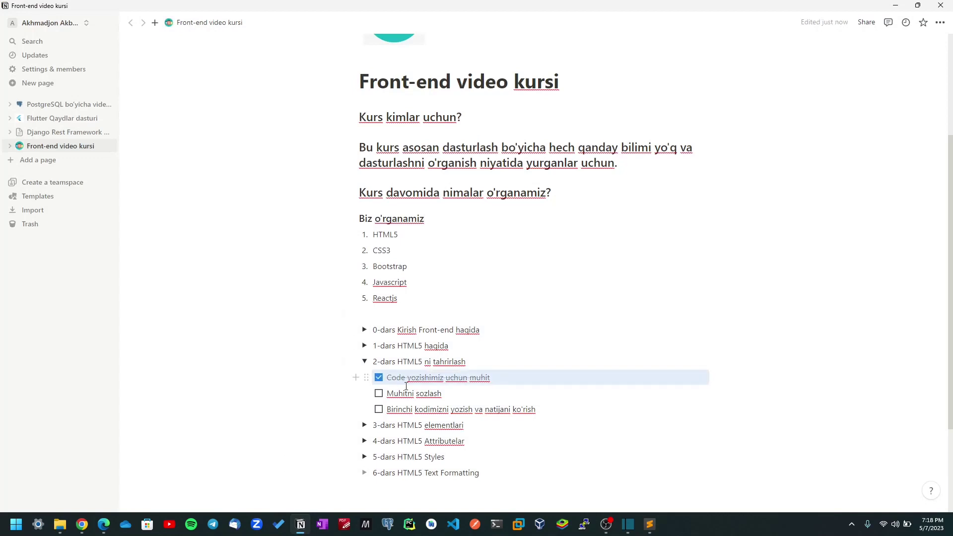
left_click(380, 395)
left_click(379, 394)
left_click(897, 6)
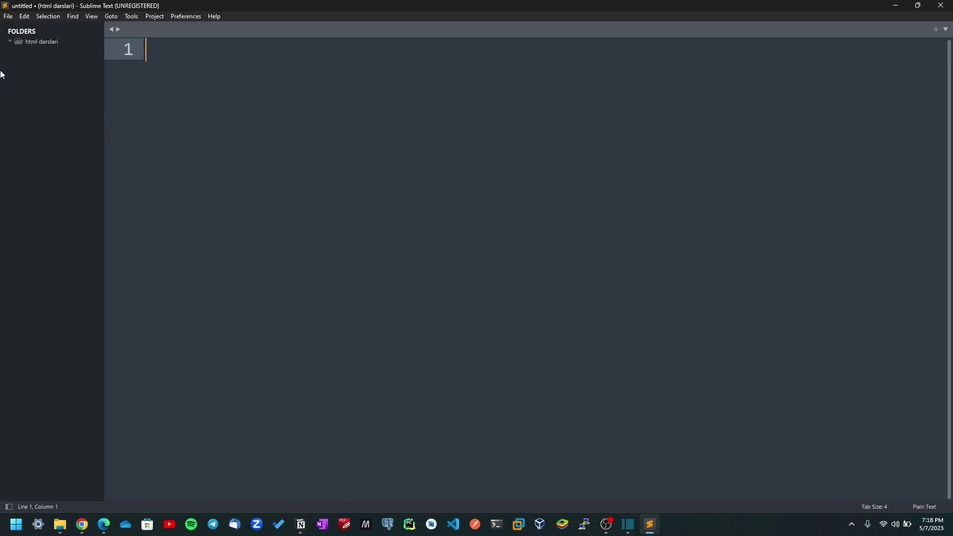
Step: Create a new file in the "html darslari" folder and save it as dars1.html
right_click(25, 42)
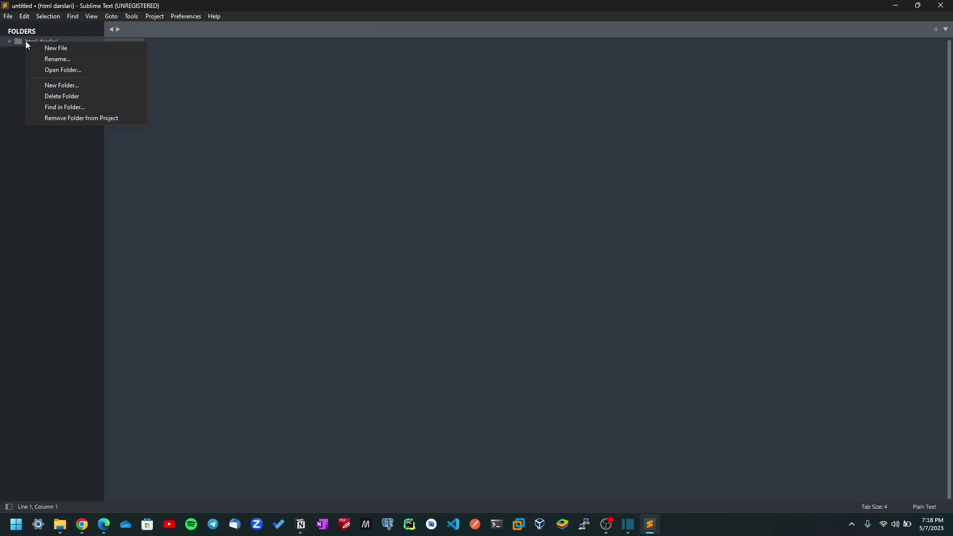
left_click(75, 47)
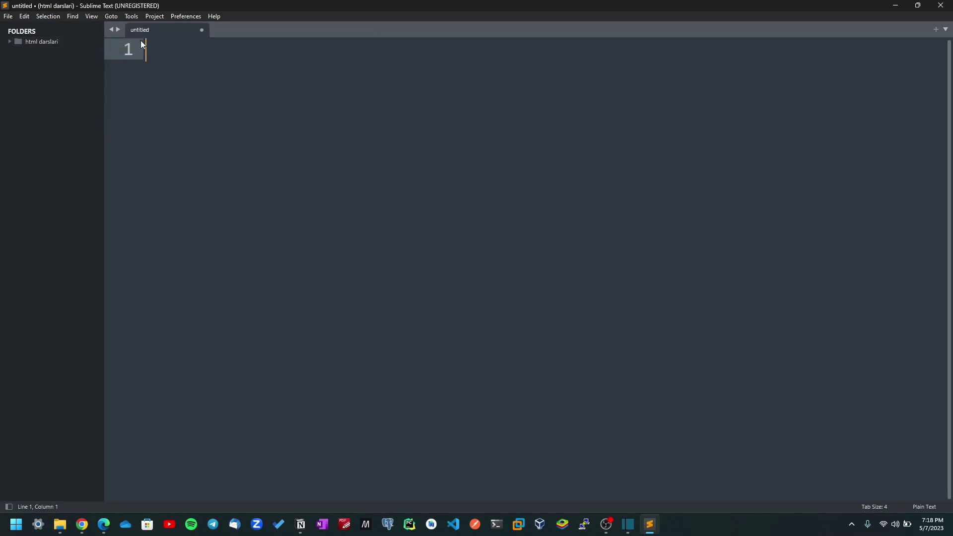
left_click(28, 42)
key("ctrl+s")
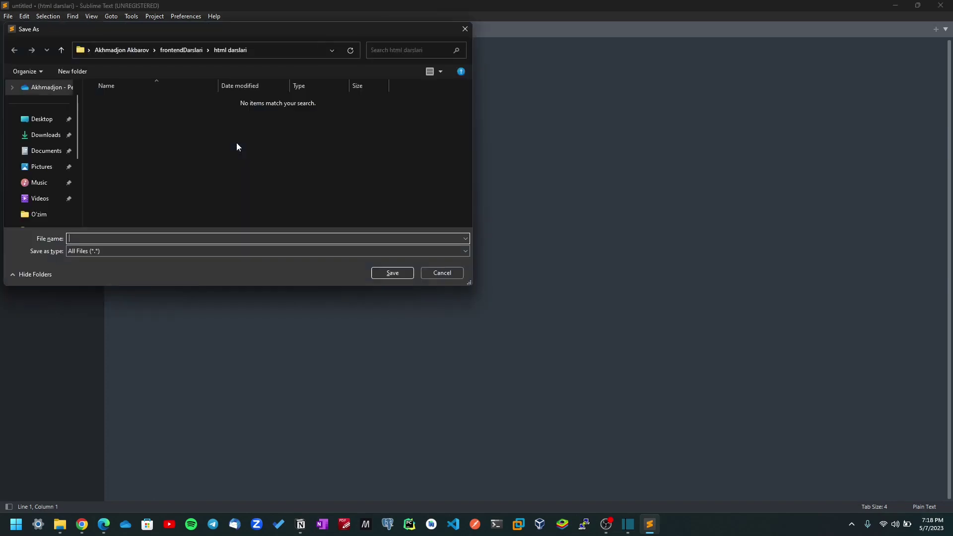
left_click_drag(195, 35, 349, 79)
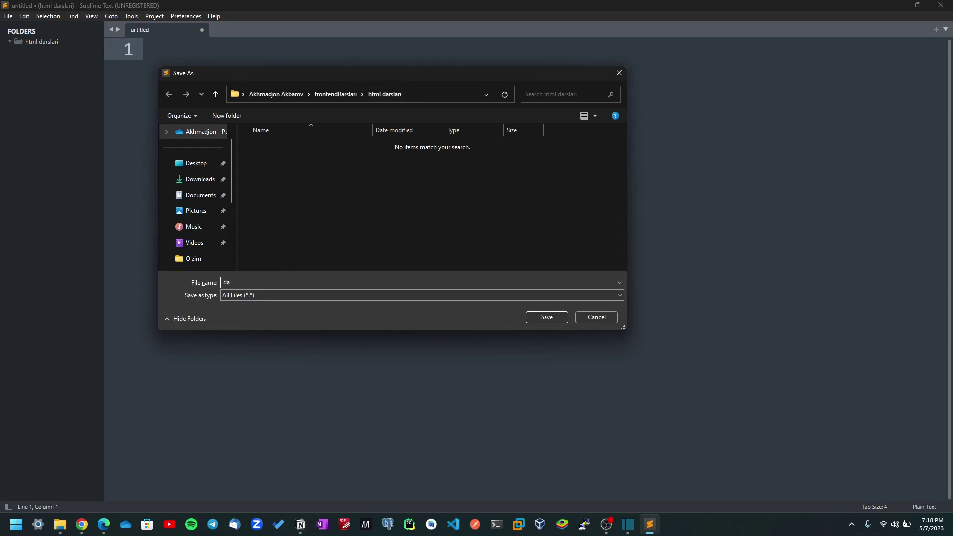
type("1")
type("html.html")
key("BackSpace")
key("BackSpace")
key("BackSpace")
key("BackSpace")
key("BackSpace")
type("1")
key("BackSpace")
key("BackSpace")
key("BackSpace")
key("BackSpace")
key("BackSpace")
type("html")
left_click(535, 319)
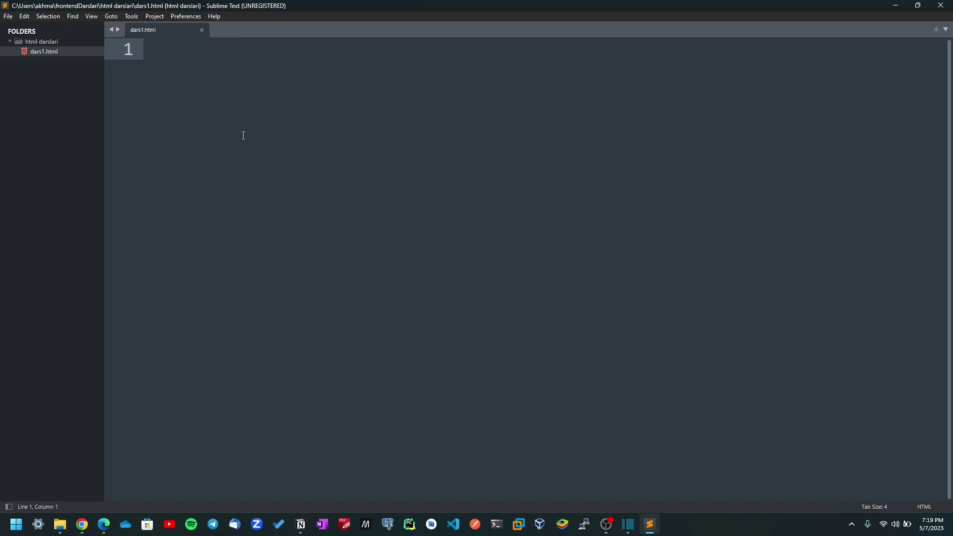
Step: Insert the autocompleted HTML boilerplate in dars1.html and look over its code
type("ht,;")
key("BackSpace")
key("BackSpace")
type("ml")
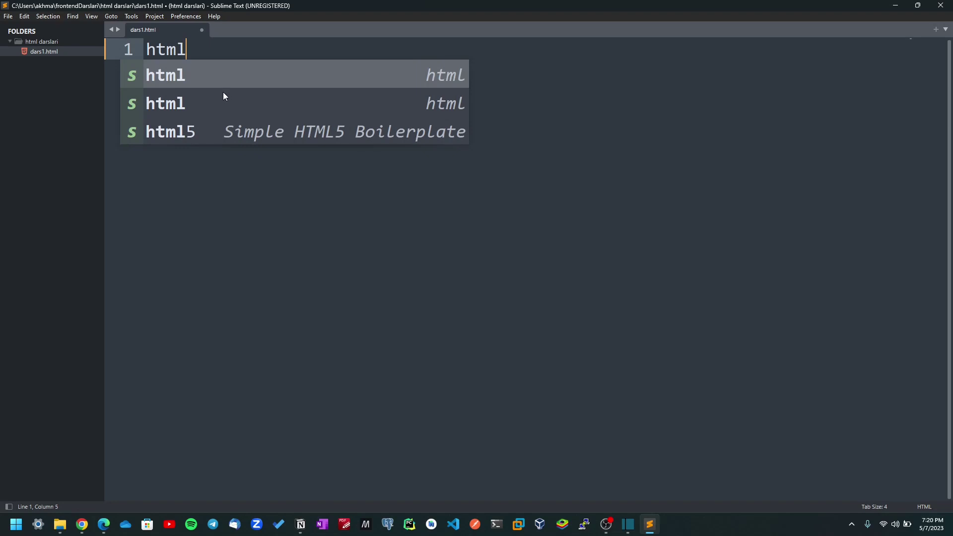
key("BackSpace")
key("Tab")
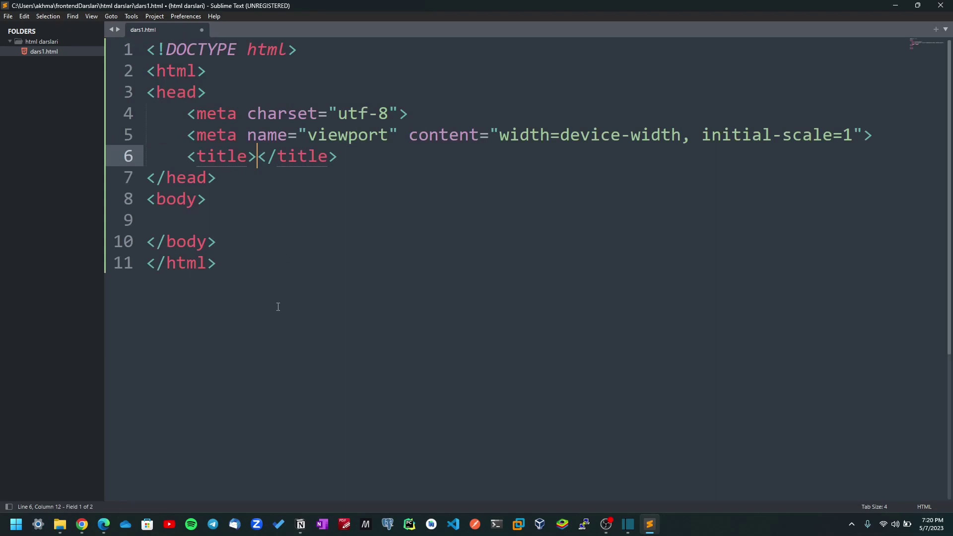
left_click_drag(278, 307, 129, 43)
left_click(283, 220)
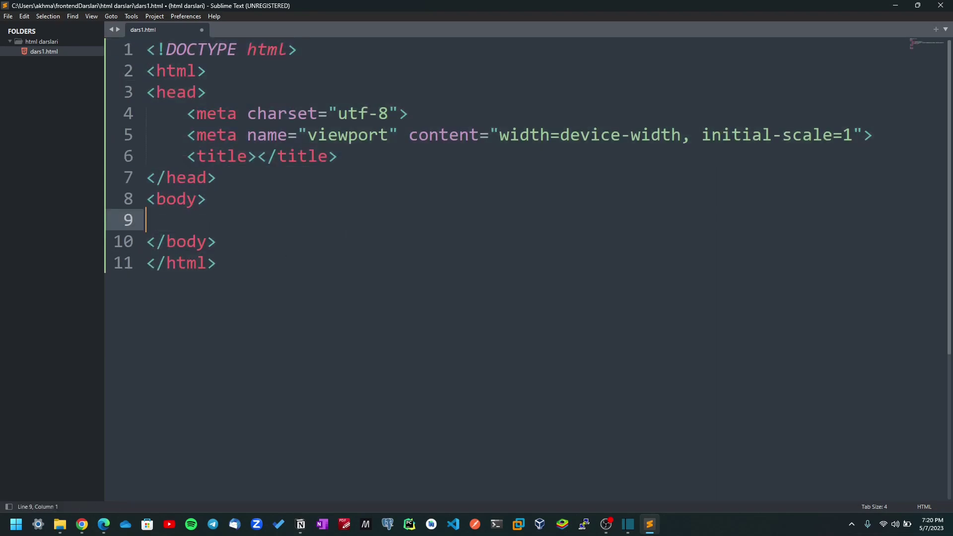
Step: Undo the inserted boilerplate and clear the remaining text from dars1.html
key("ctrl+z")
key("BackSpace")
key("BackSpace")
key("BackSpace")
key("BackSpace")
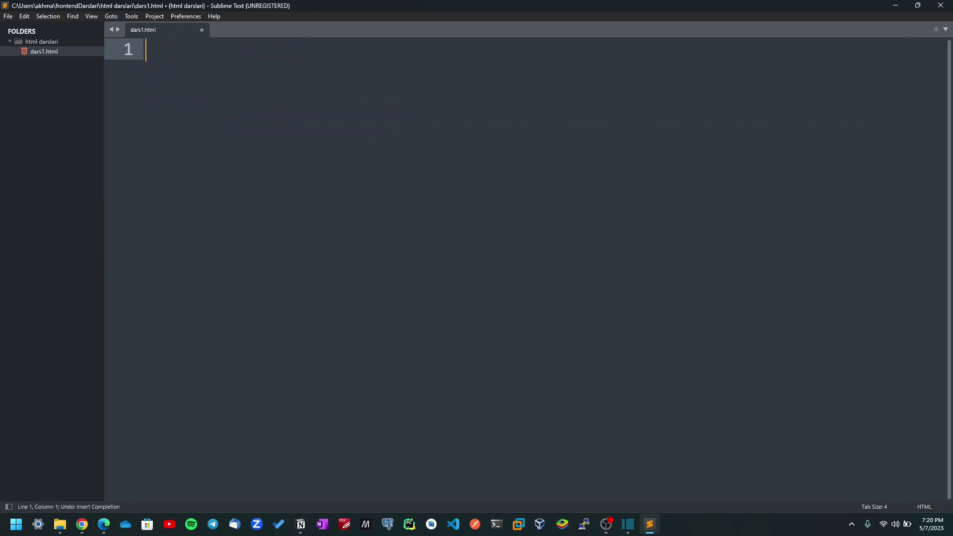
Step: Write an opening and closing html tag on separate lines and save dars1.html
type("<html></html>")
key("ctrl+s")
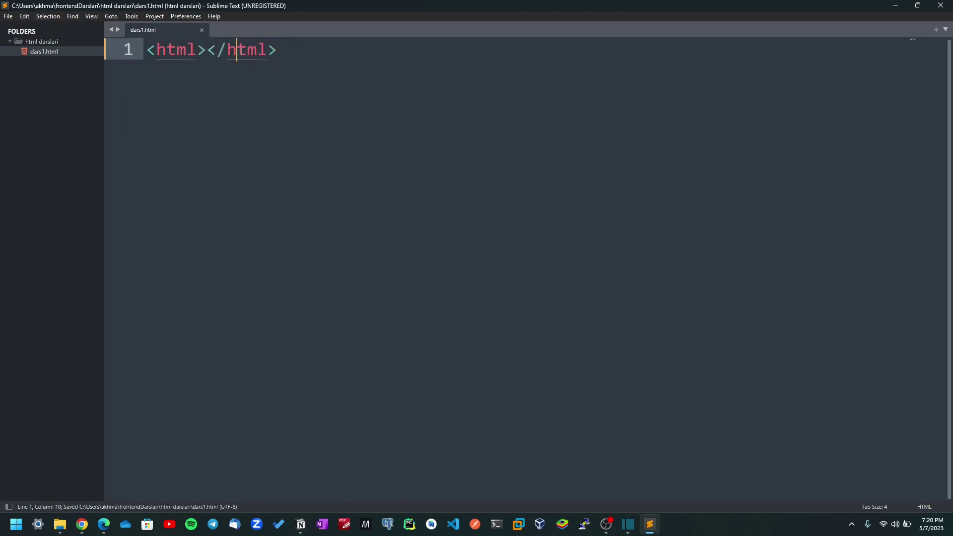
left_click(207, 50)
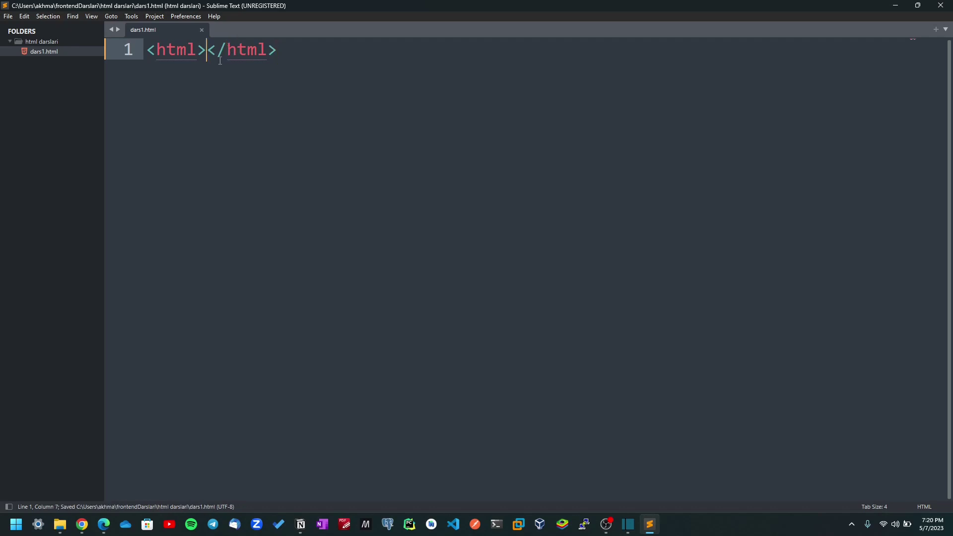
key("Return")
key("ctrl+s")
Step: Add a head element inside the html element, split it over separate lines and begin a title tag within it
type("<head")
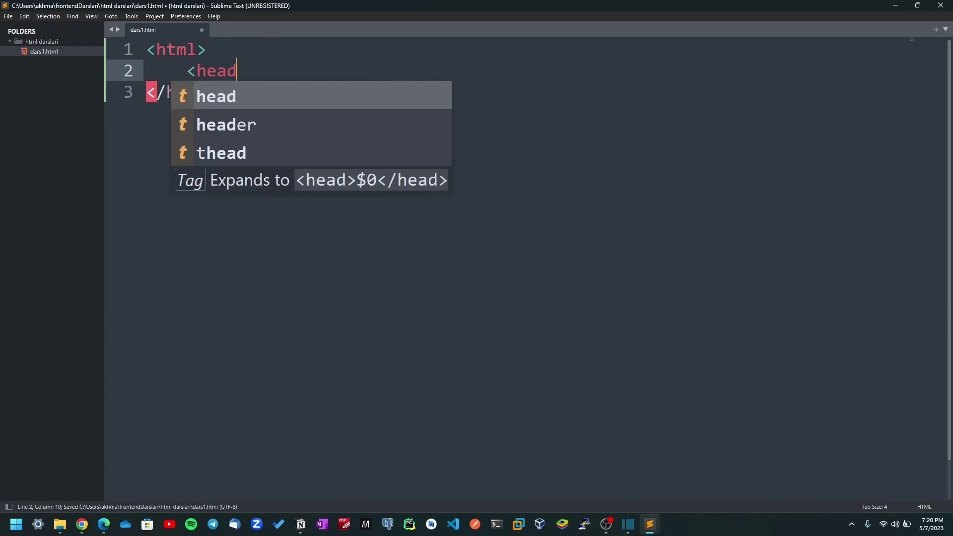
type("><")
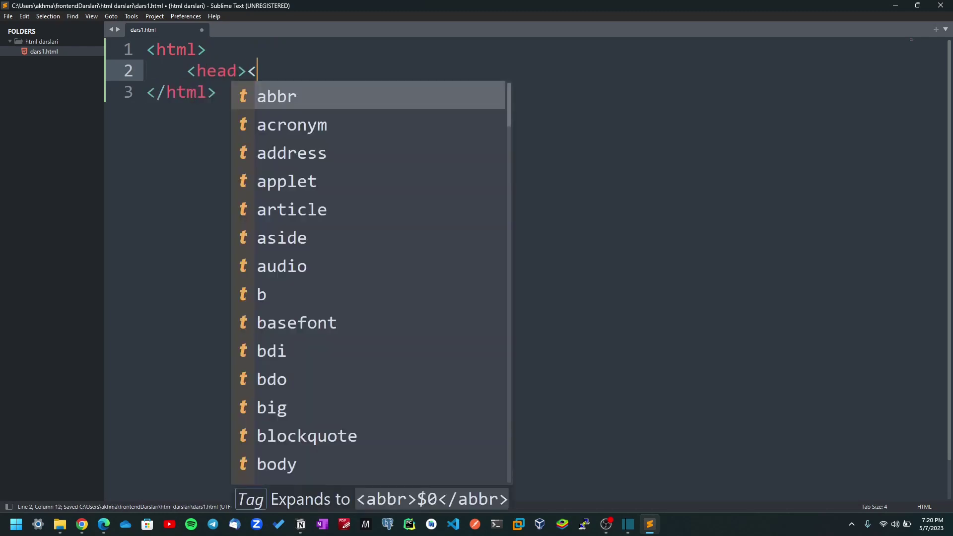
type("/head>")
key("Left")
key("Left")
key("Left")
key("Left")
key("Left")
key("Left")
key("Left")
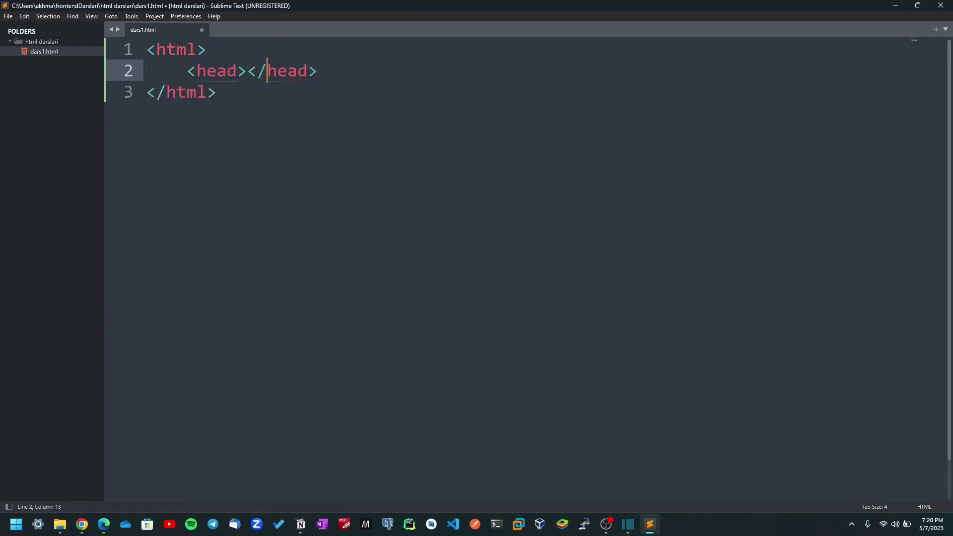
key("Return")
type("tit")
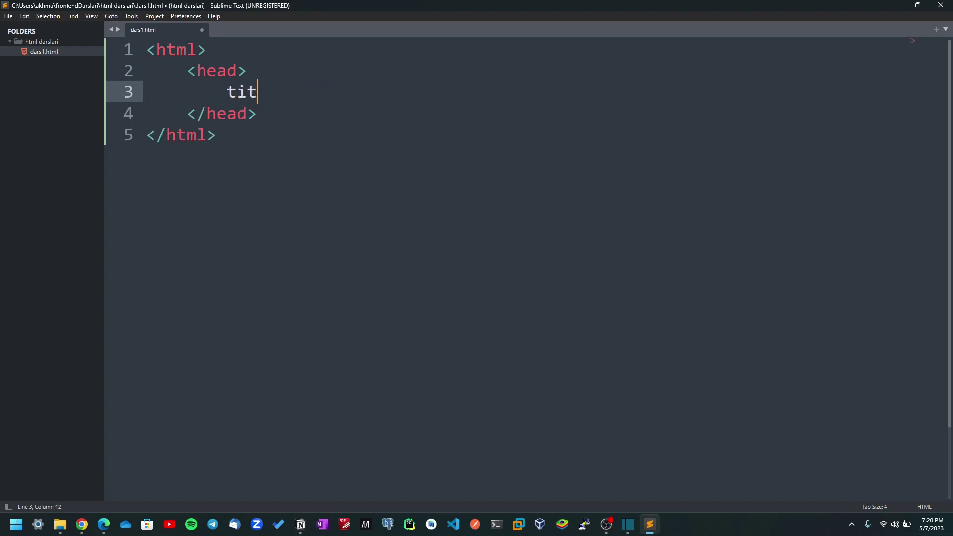